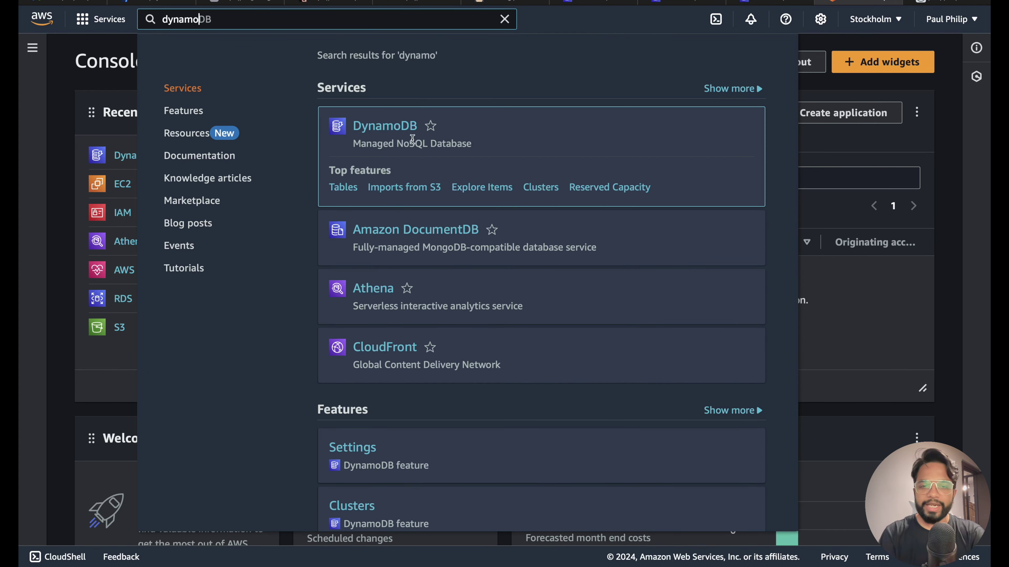
Open the DynamoDB service and start creating a new table
click(388, 128)
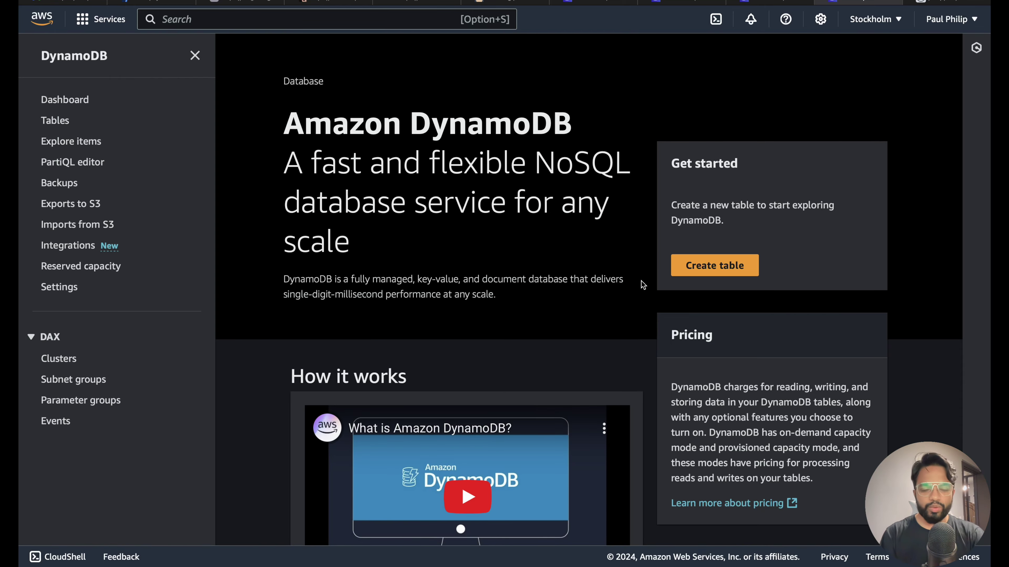
scroll(643, 285, down, 20)
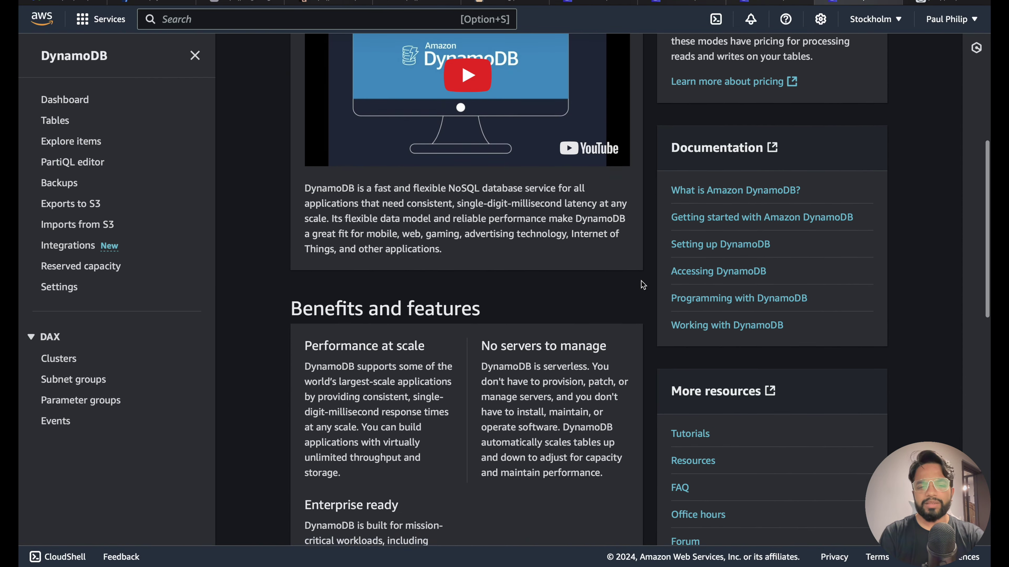
scroll(643, 285, up, 20)
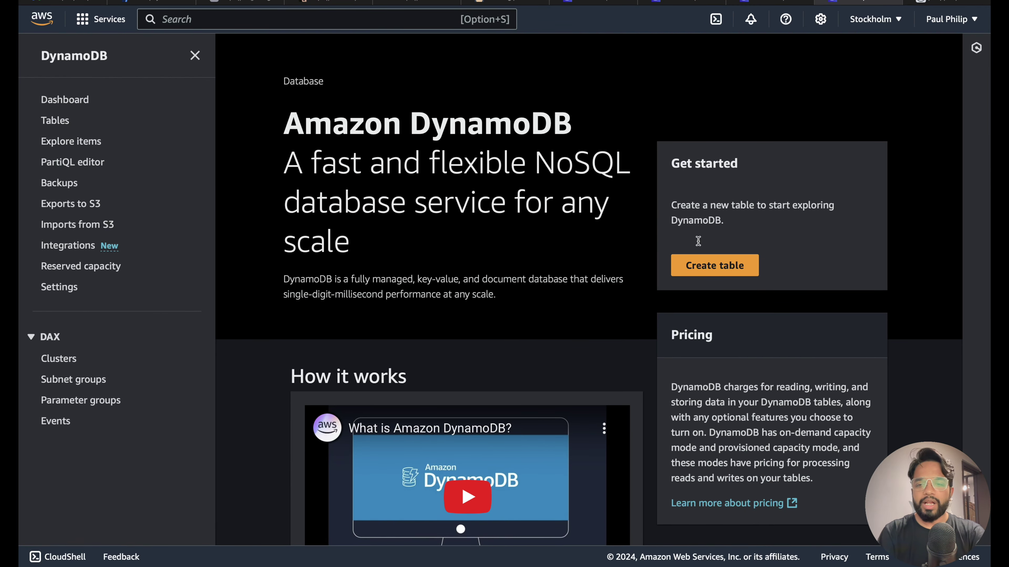
click(719, 274)
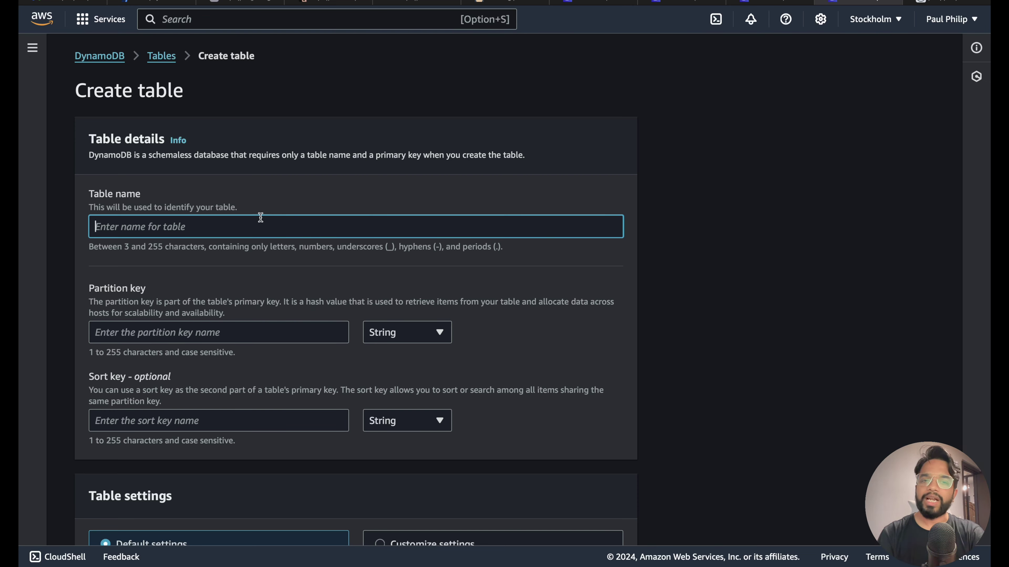
Name the table Contacts and set its partition key to id with type String
text(Contacts)
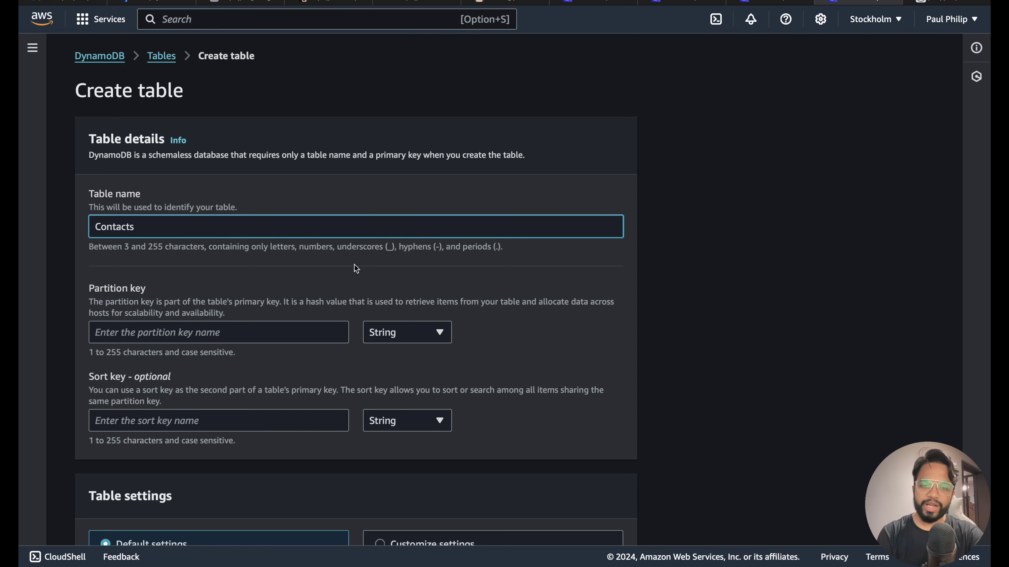
scroll(357, 269, down, 2)
click(166, 246)
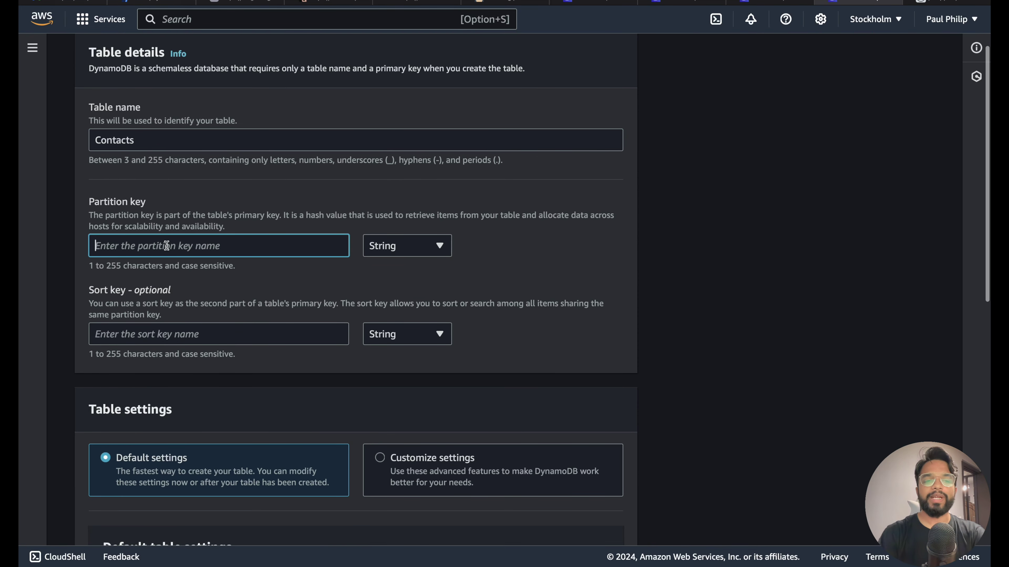
text(id)
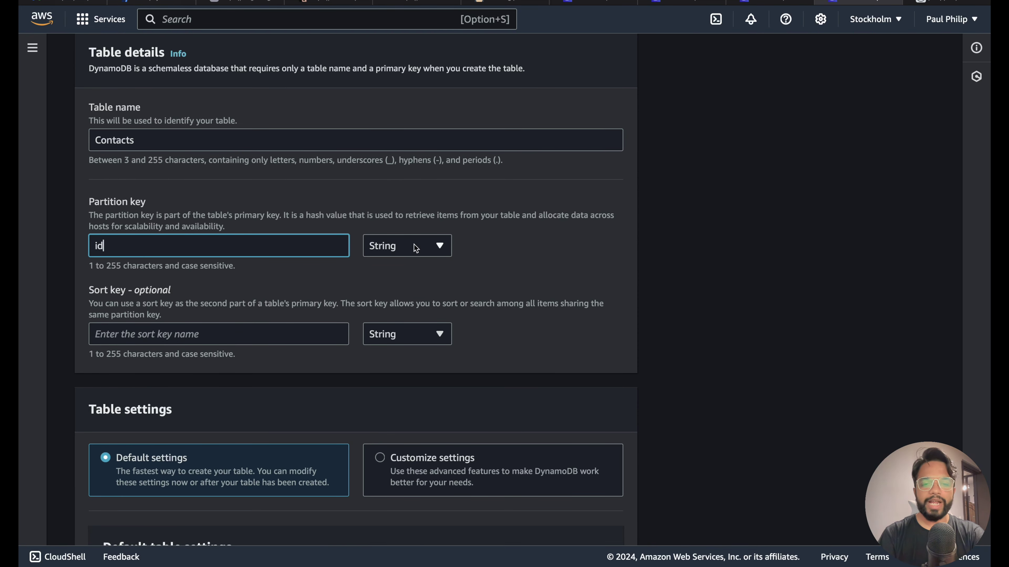
click(541, 251)
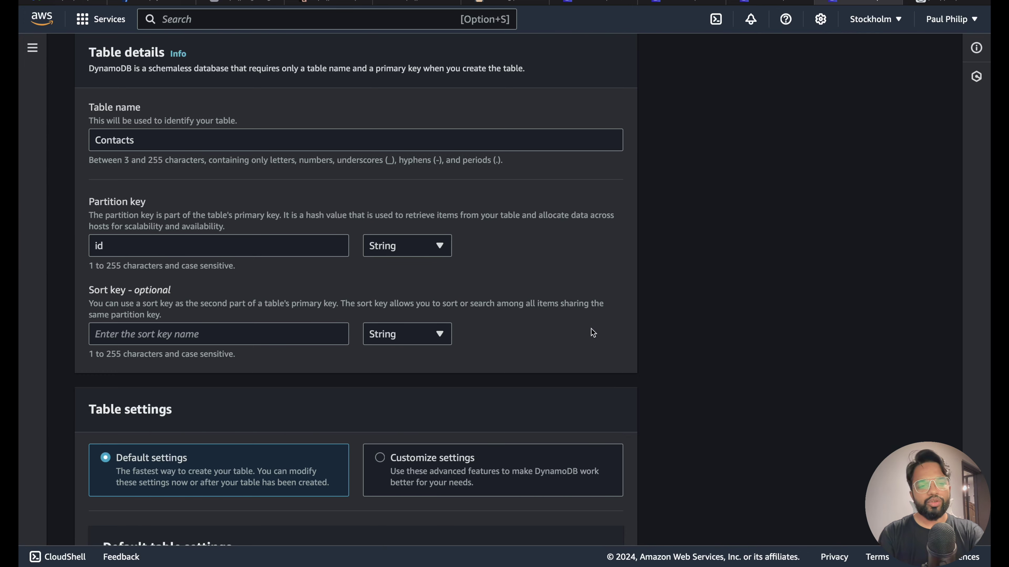
Review the default table settings, keep them, and create the Contacts table
scroll(603, 335, down, 10)
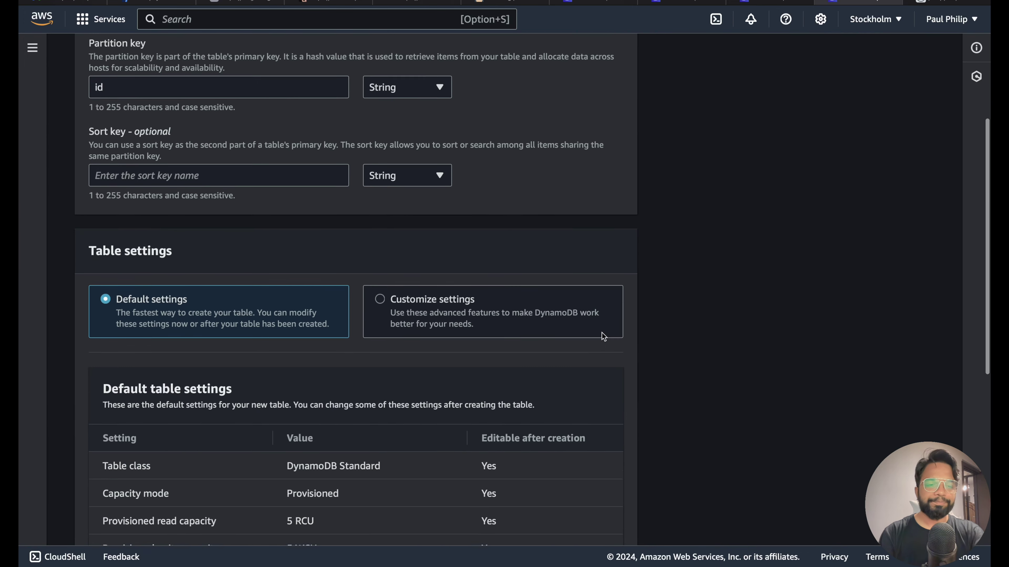
scroll(604, 337, down, 2)
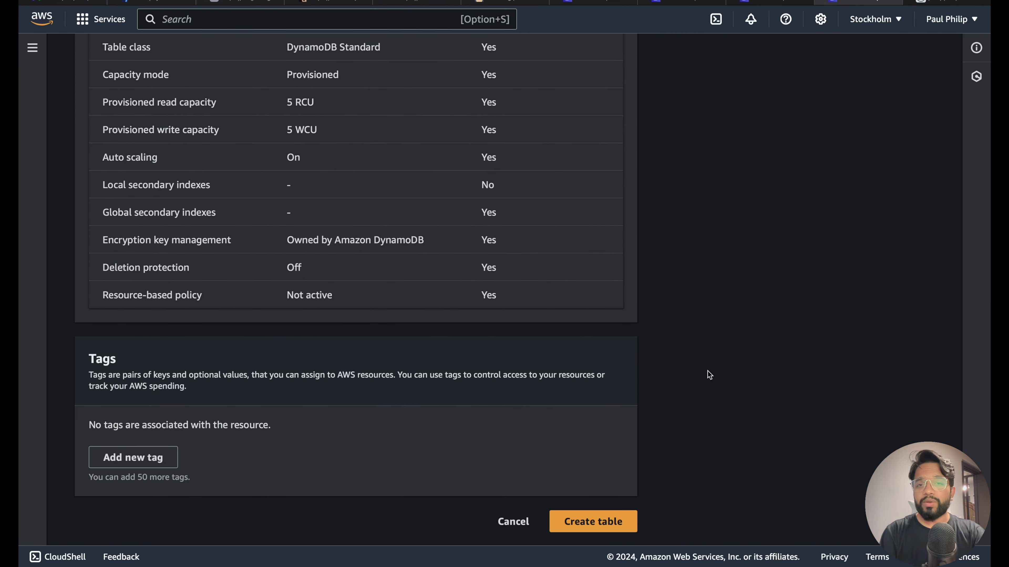
scroll(687, 323, up, 1)
scroll(687, 322, up, 1)
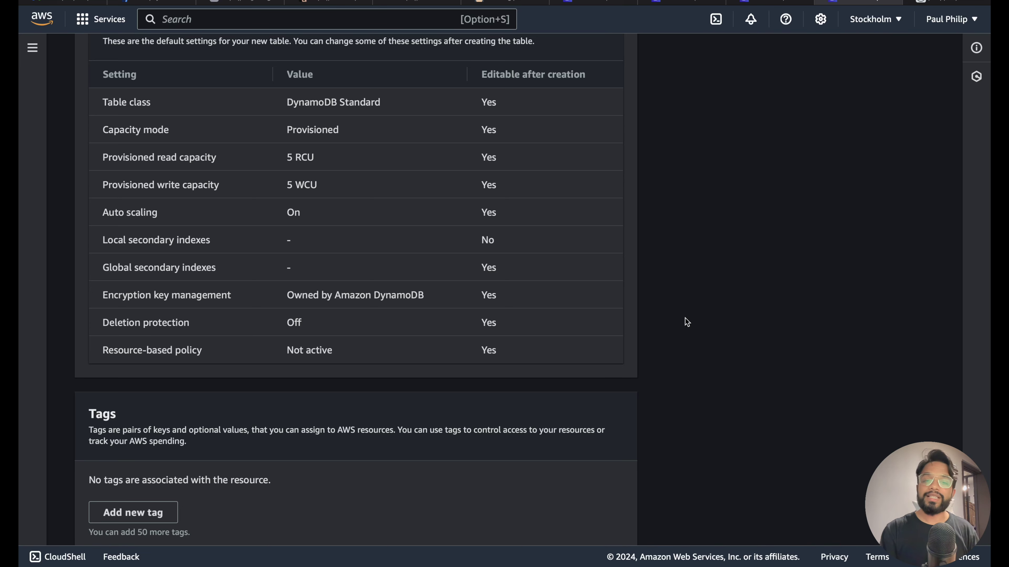
scroll(687, 322, up, 3)
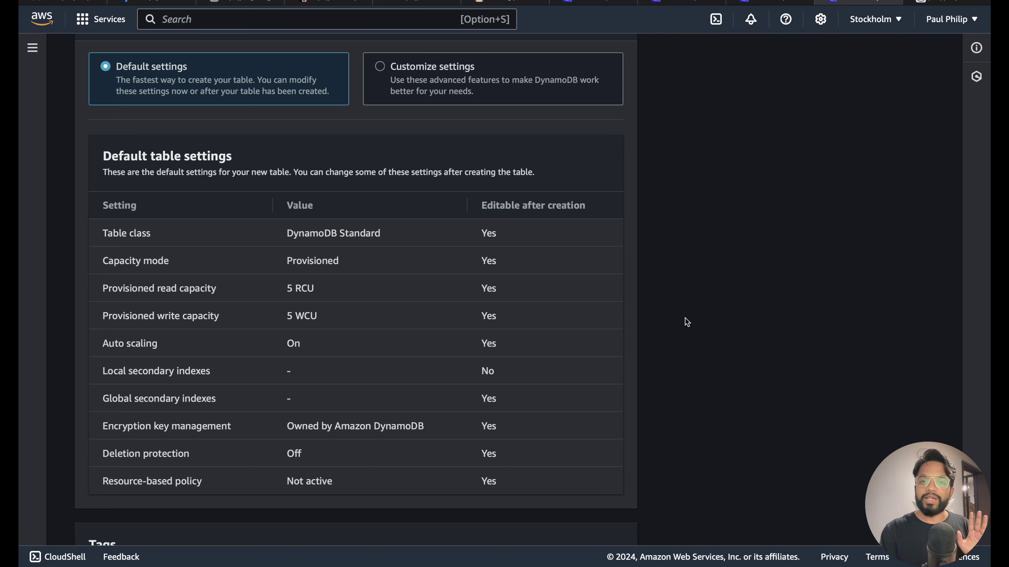
scroll(687, 322, down, 5)
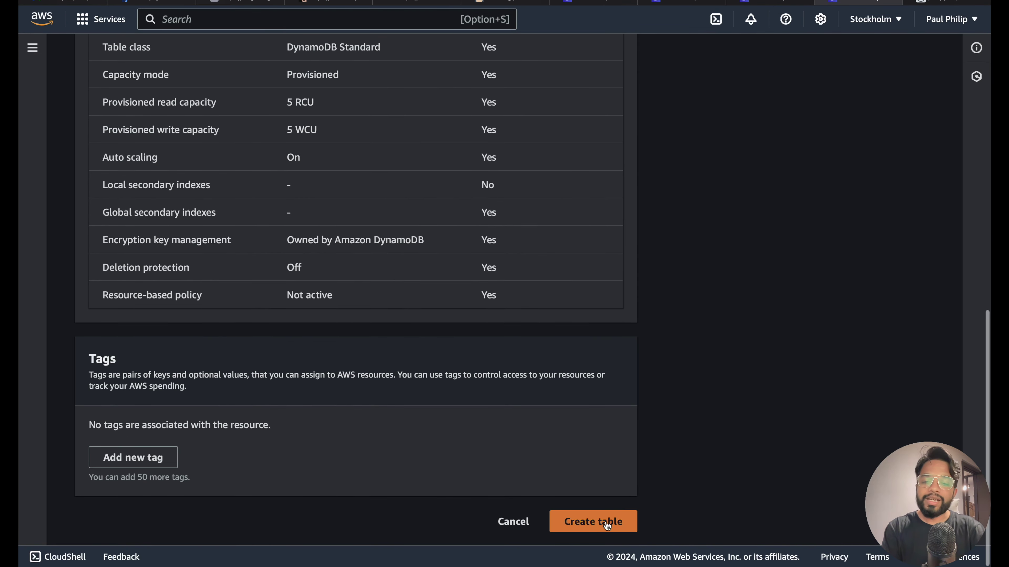
click(606, 528)
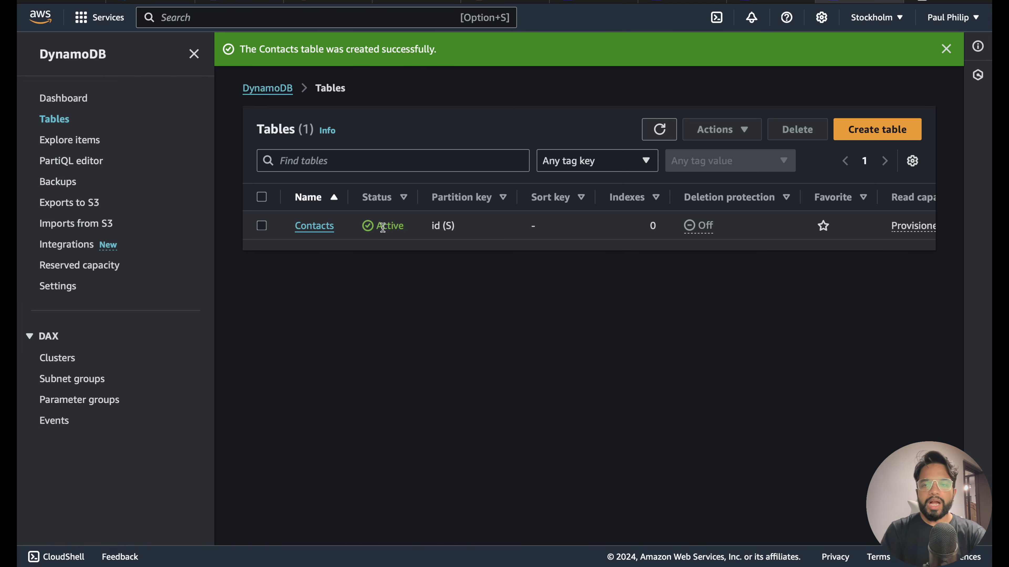
Open the Contacts table and explore its items
click(324, 227)
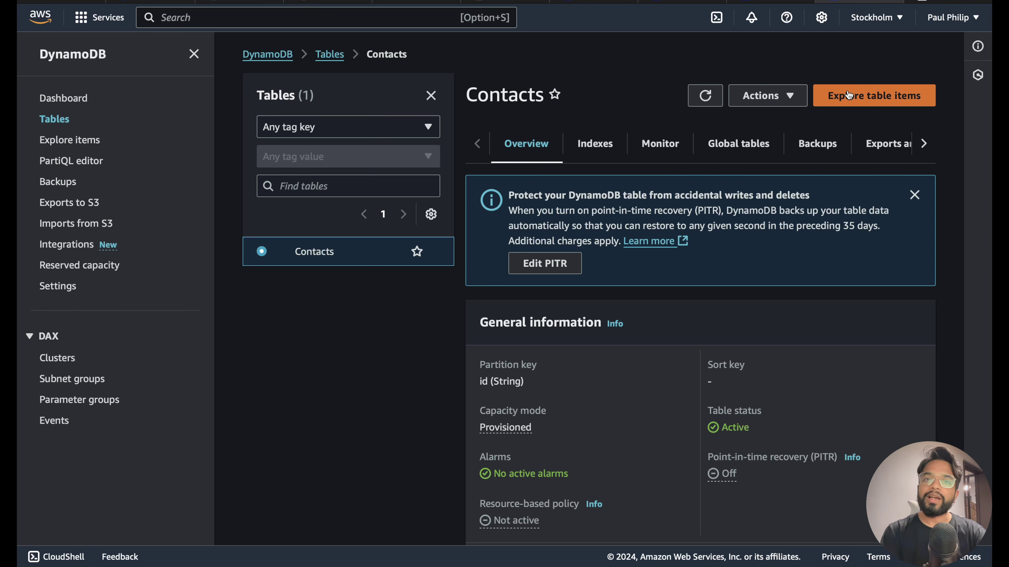
click(848, 96)
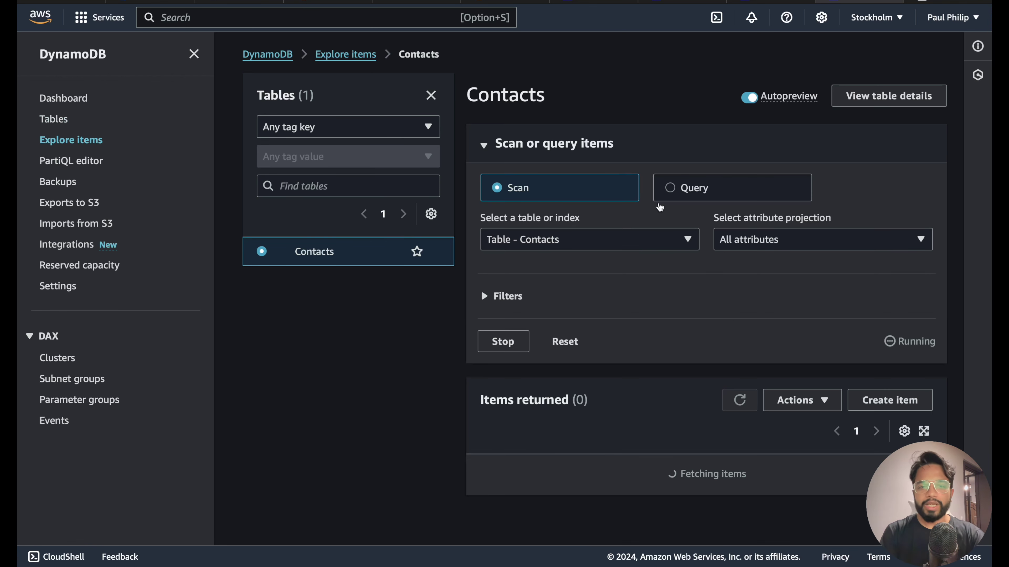
scroll(600, 318, down, 2)
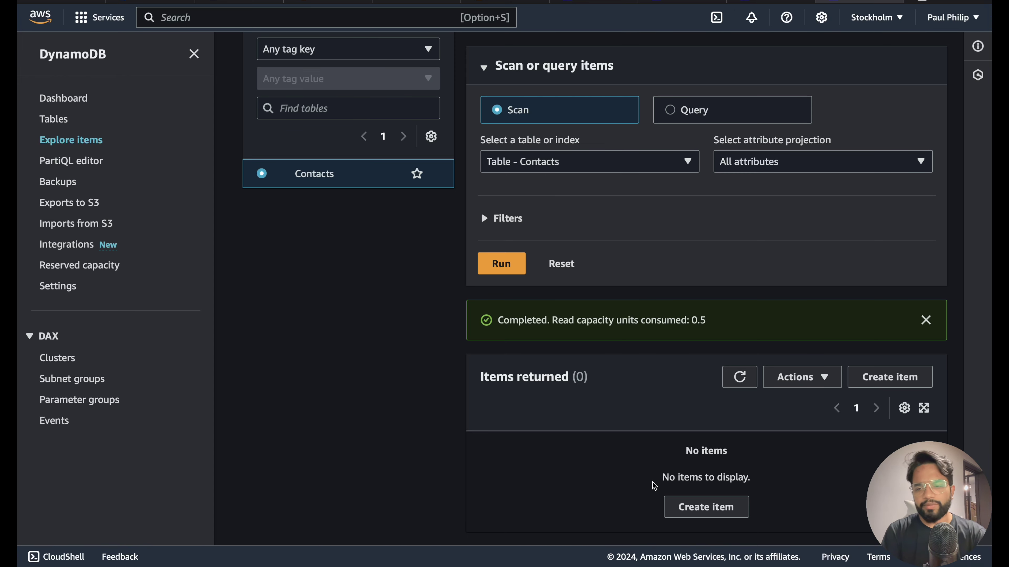
Start a new item in the Contacts table with the id value 01
click(872, 377)
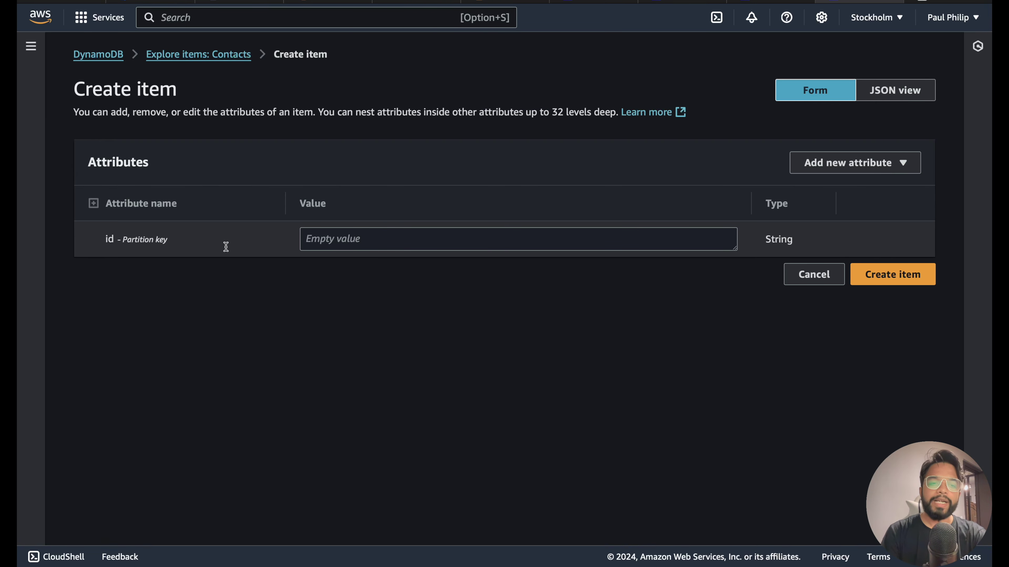
click(405, 242)
text(01)
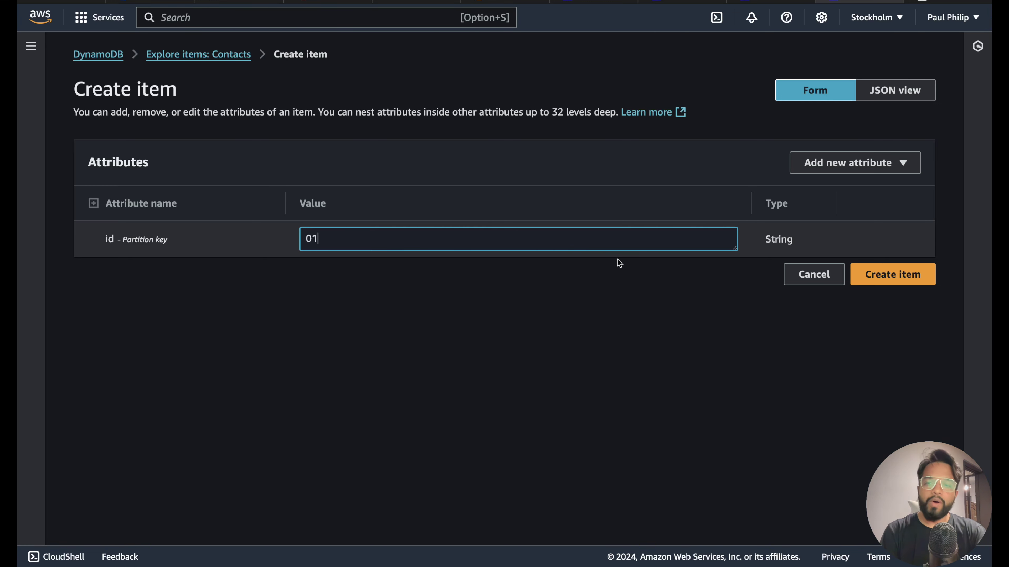
Add a String attribute called username, enter the contact's name as its value, and create the item
click(821, 169)
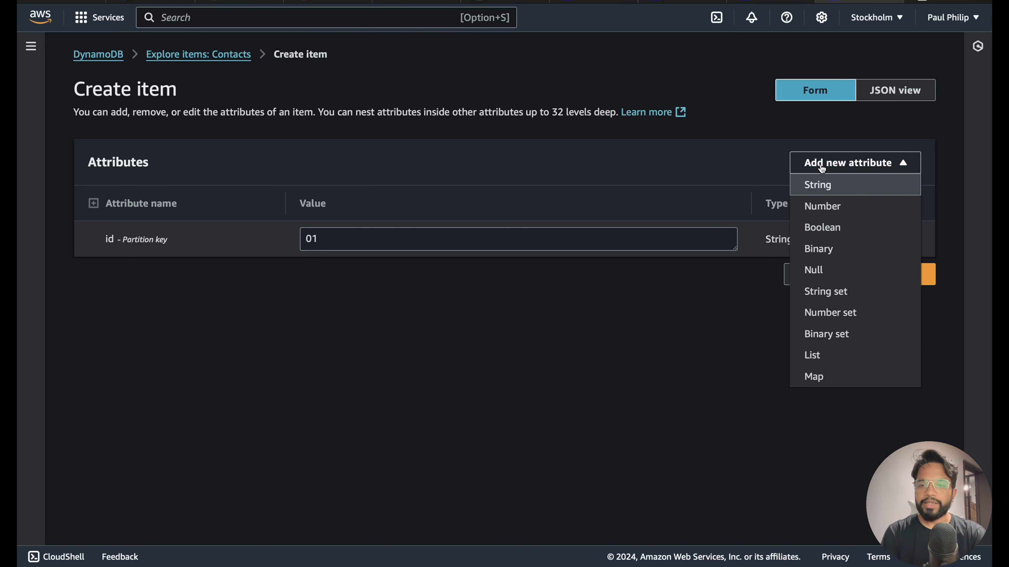
click(830, 189)
click(212, 271)
text(username)
click(397, 275)
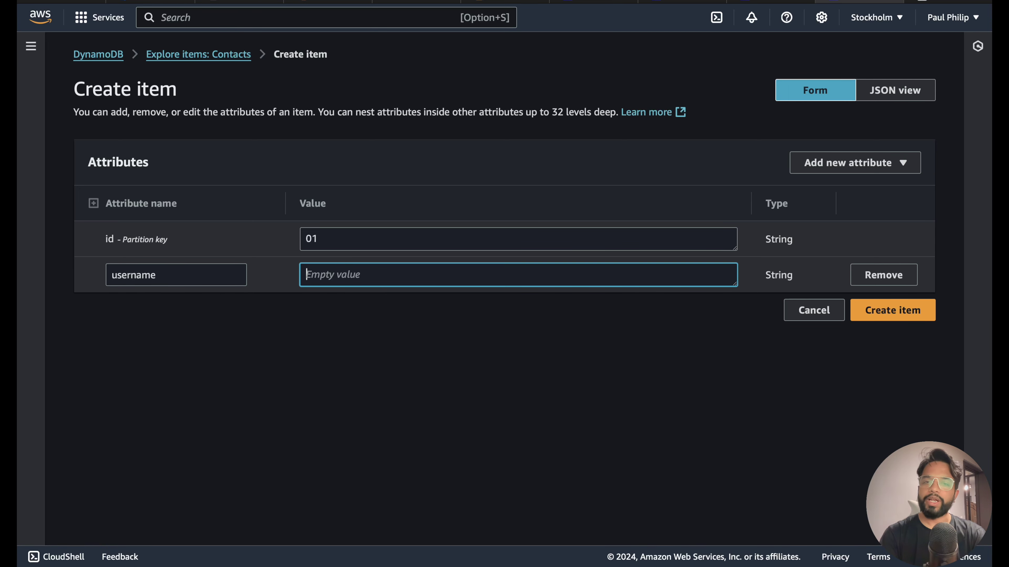
text(Raju)
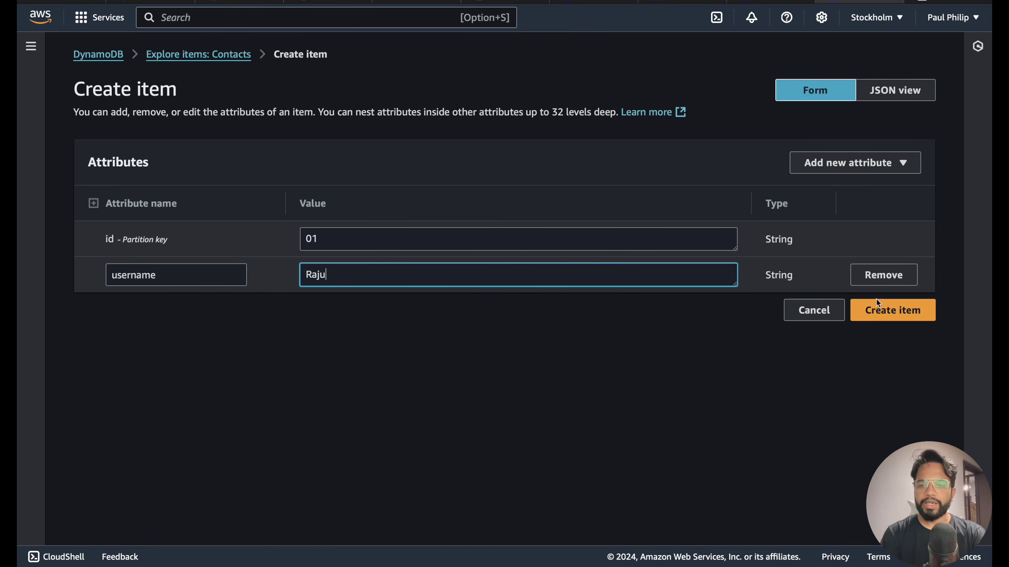
click(889, 314)
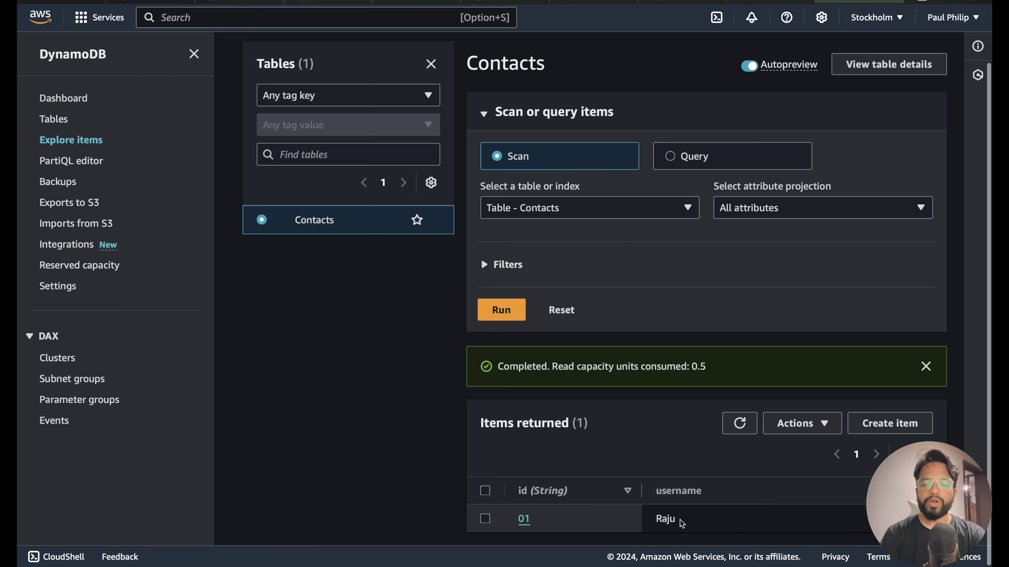
Start a second item in the Contacts table with the id value 02
click(890, 423)
click(412, 269)
text(02)
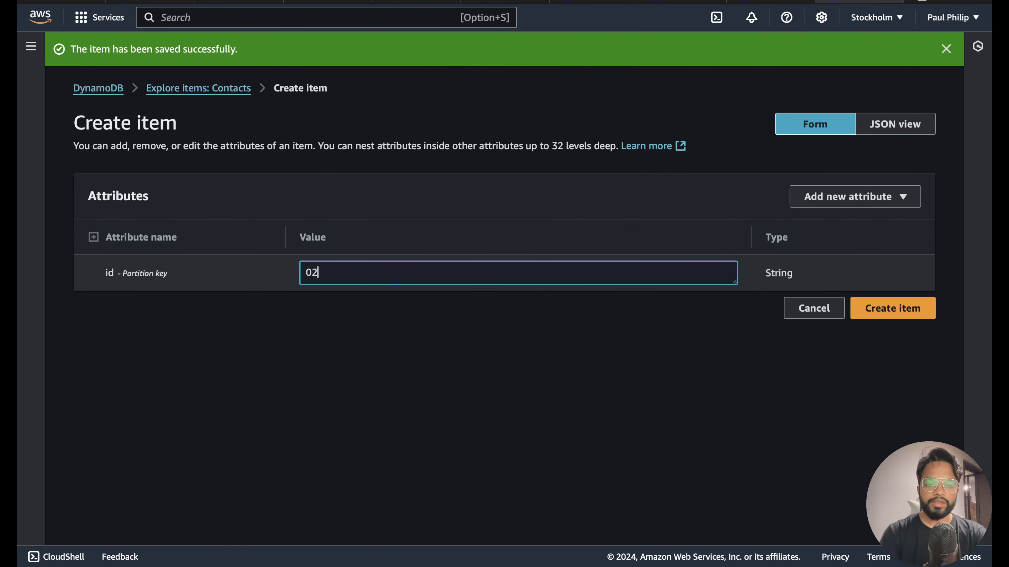
Add a String attribute named username to the second item and fill in the second contact's name
click(870, 196)
click(847, 226)
click(159, 309)
text(username)
click(397, 308)
text(Sham)
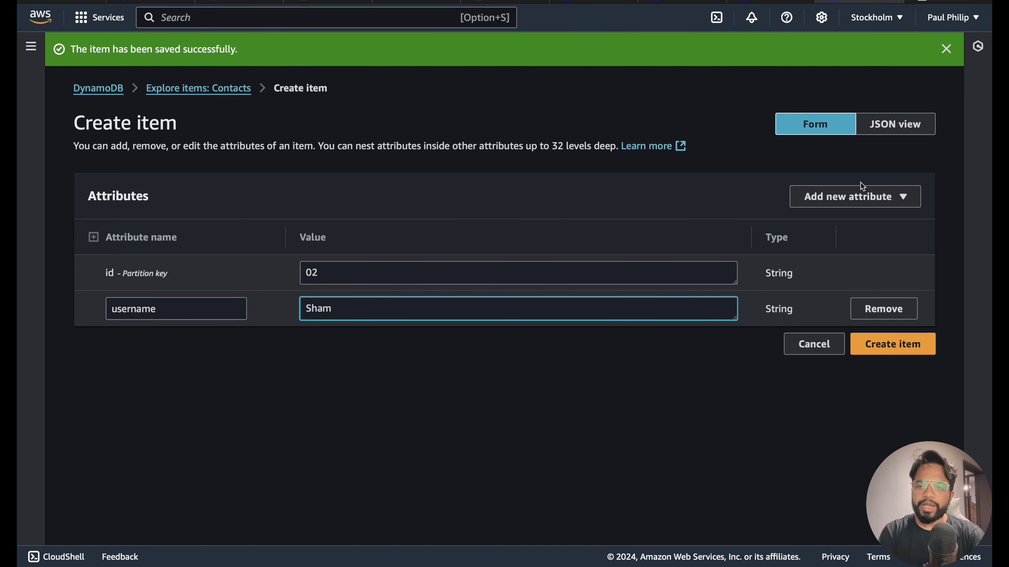
Add a Number attribute named age with the value 30 and save the second item
click(858, 197)
click(851, 239)
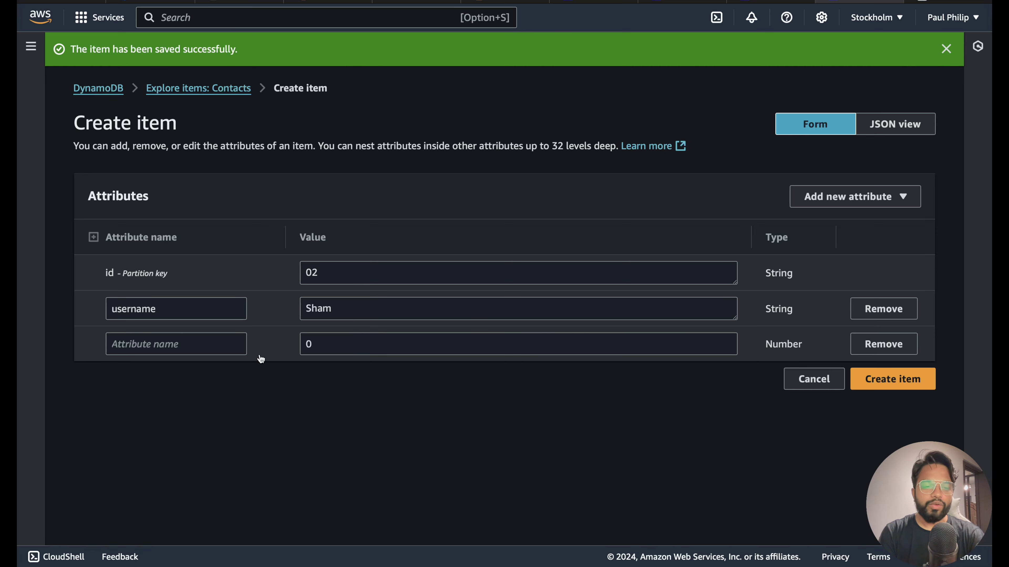
click(203, 345)
text(age)
key(Tab)
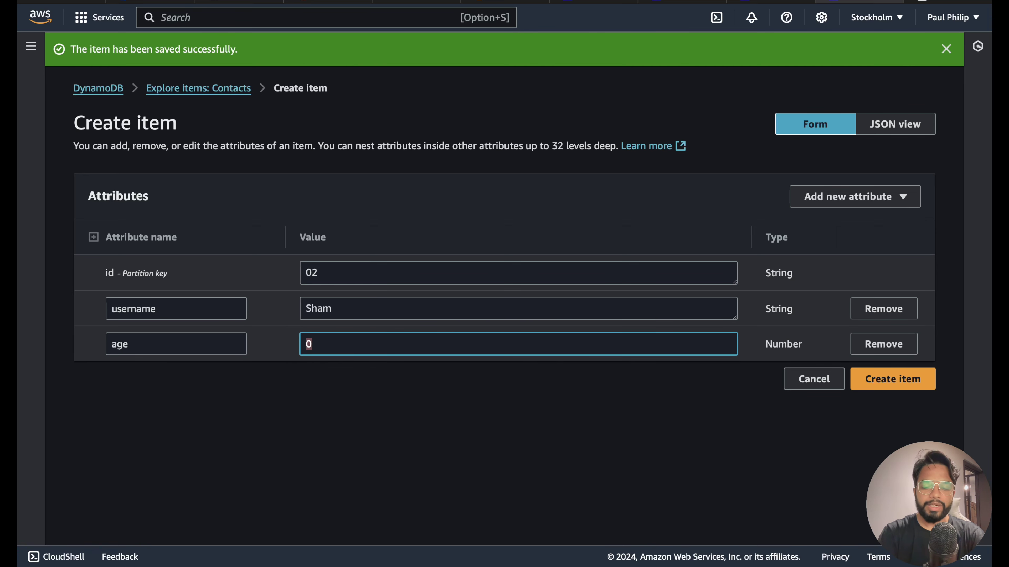
text(30)
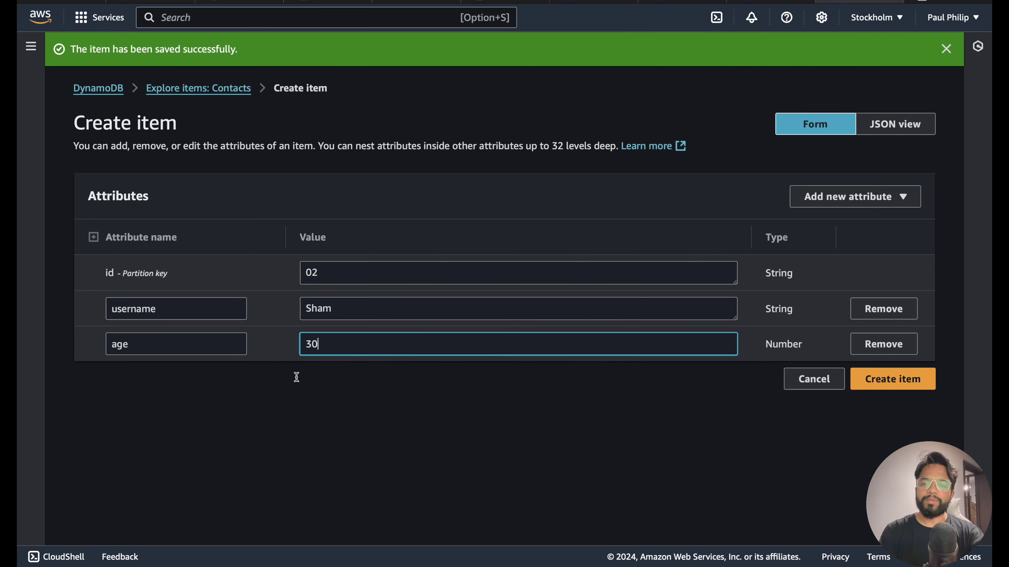
click(880, 381)
scroll(608, 423, down, 2)
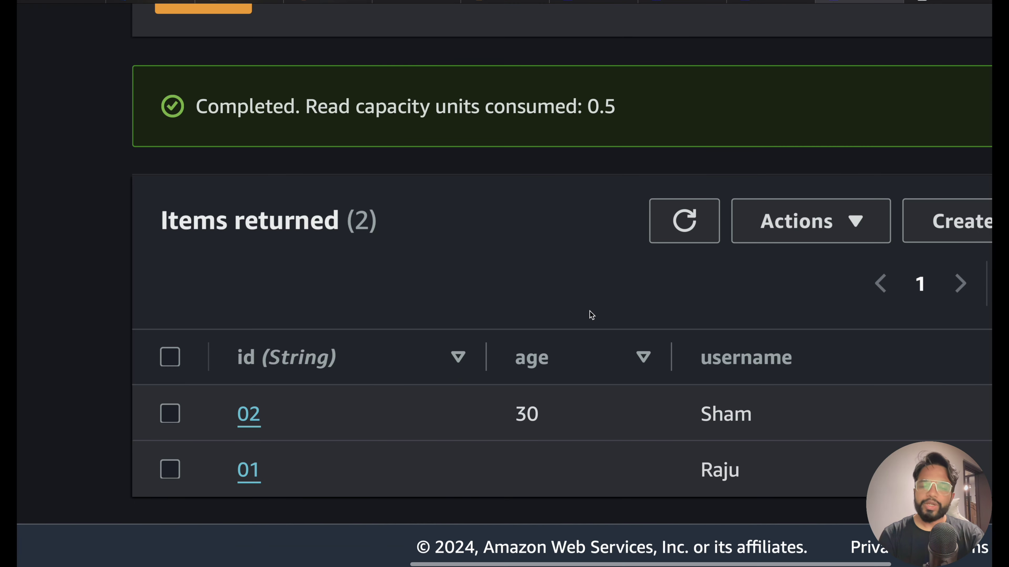
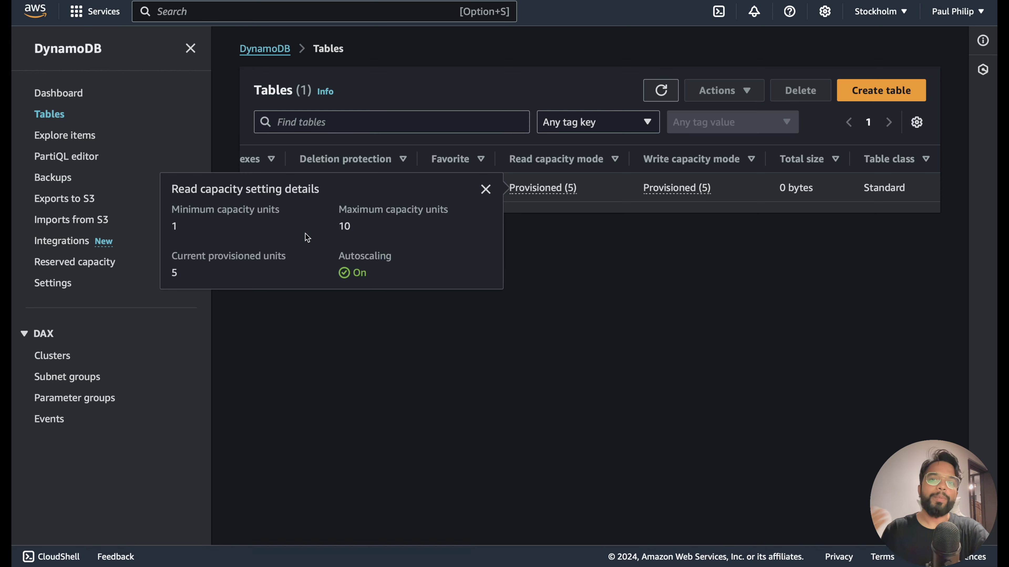
Examine the maximum read capacity units and the write capacity mode of the Contacts table in the table list
drag(322, 233, 370, 233)
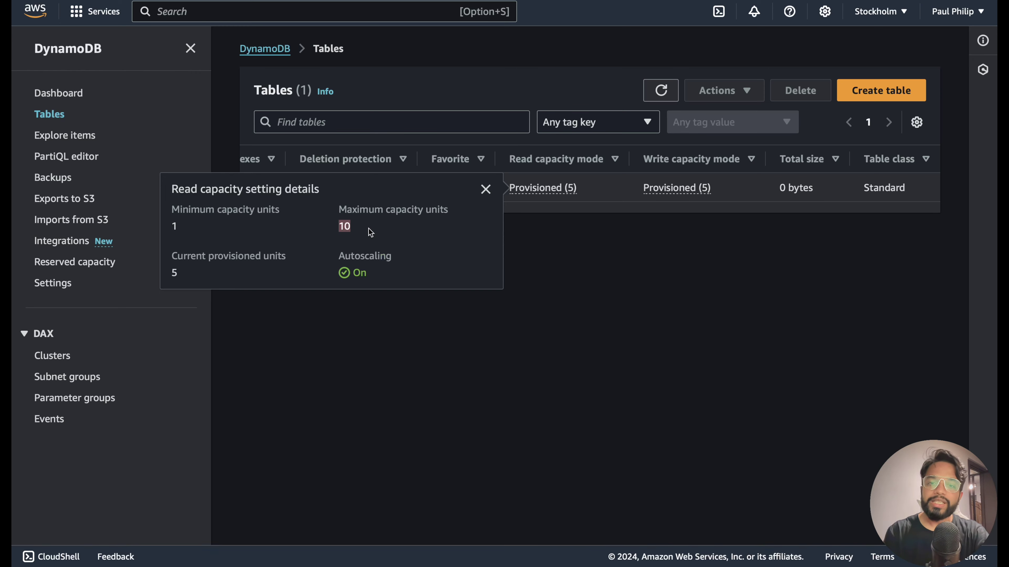
click(705, 191)
click(733, 211)
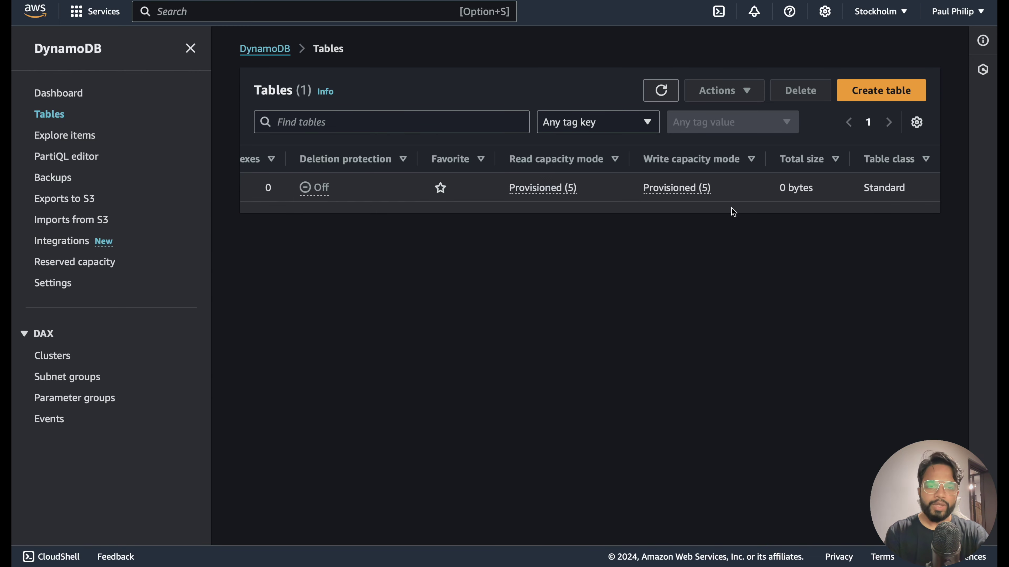
Open the Contacts table's overview and view its provisioned capacity details under General information
scroll(350, 180, left, 10)
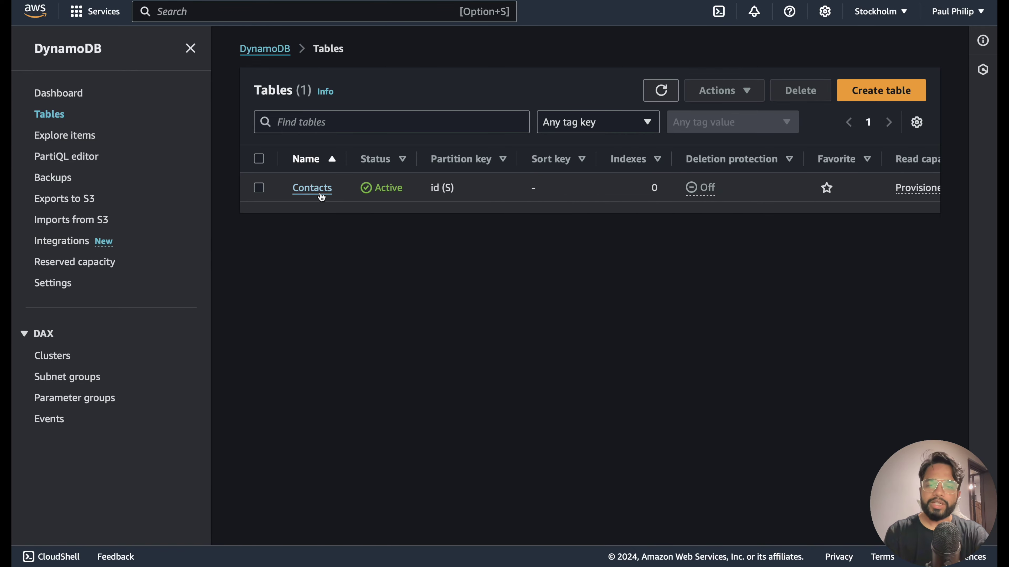
click(324, 191)
scroll(640, 349, down, 5)
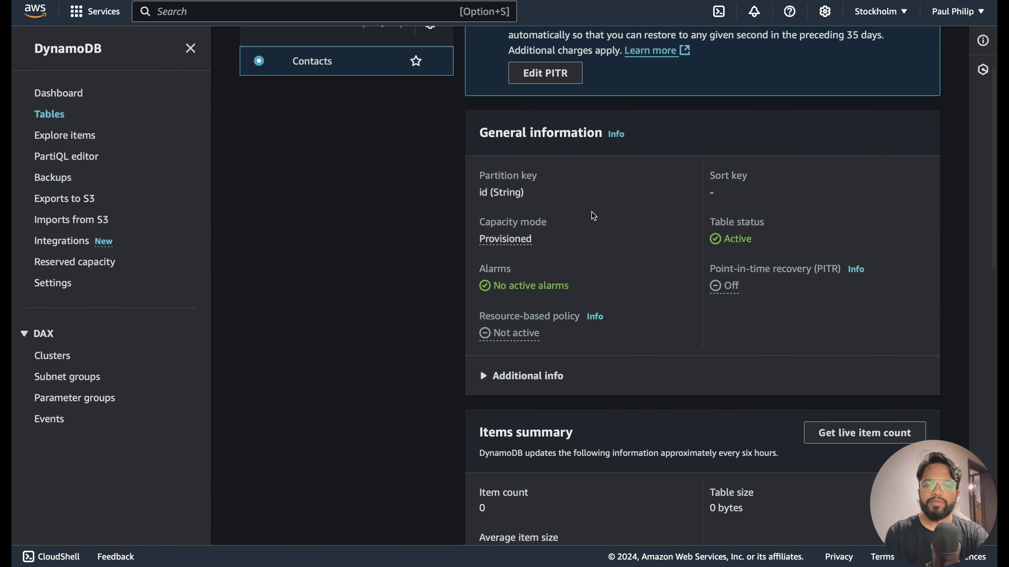
click(513, 242)
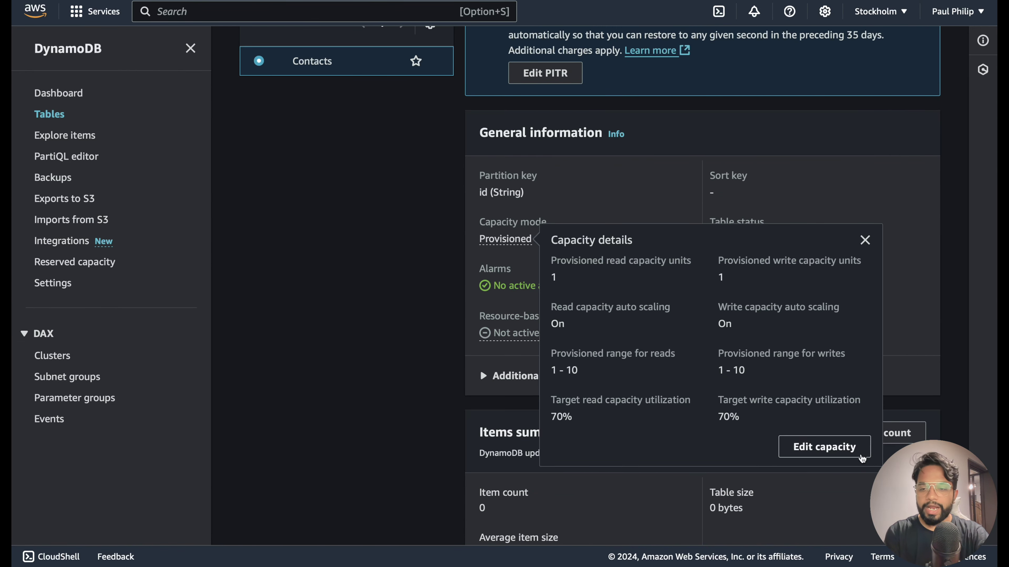
Open the capacity editor for the Contacts table and switch read capacity auto scaling off and back on
click(835, 459)
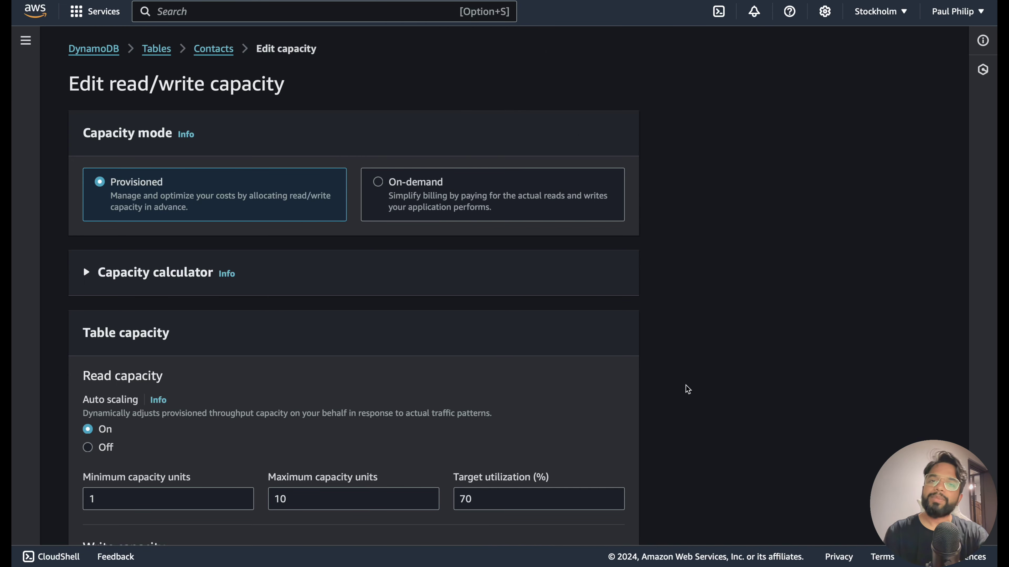
scroll(687, 389, down, 7)
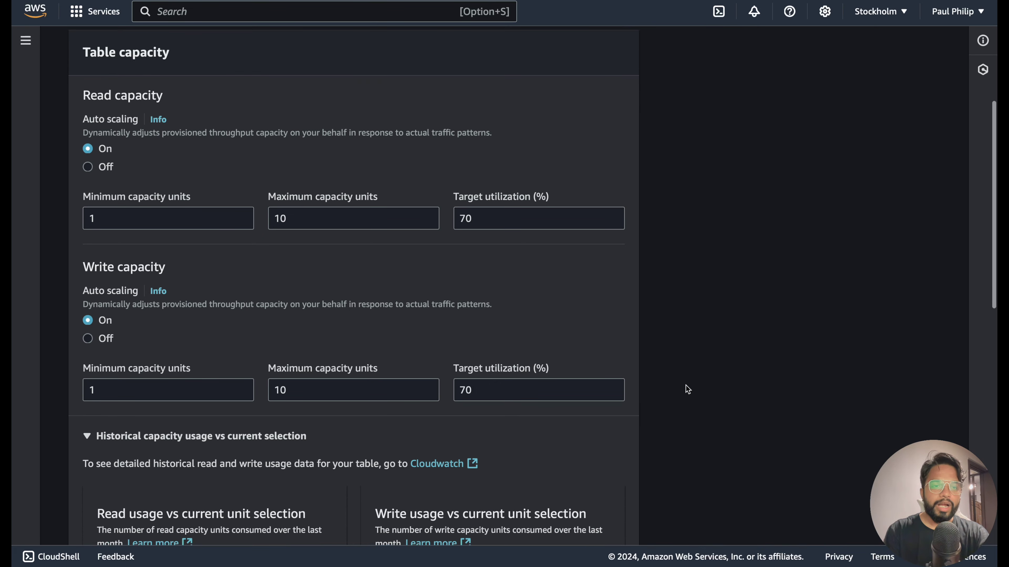
click(103, 167)
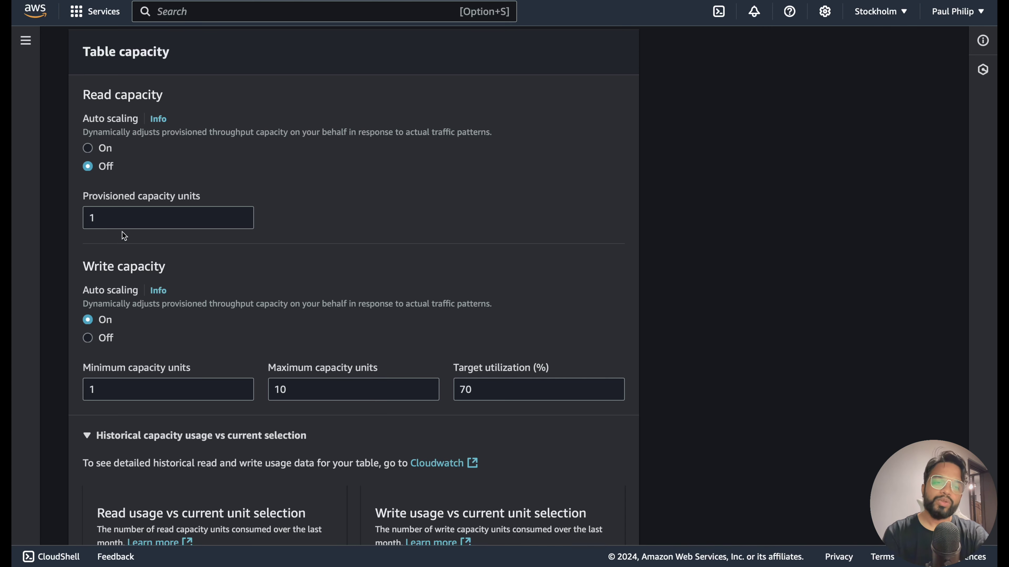
click(119, 220)
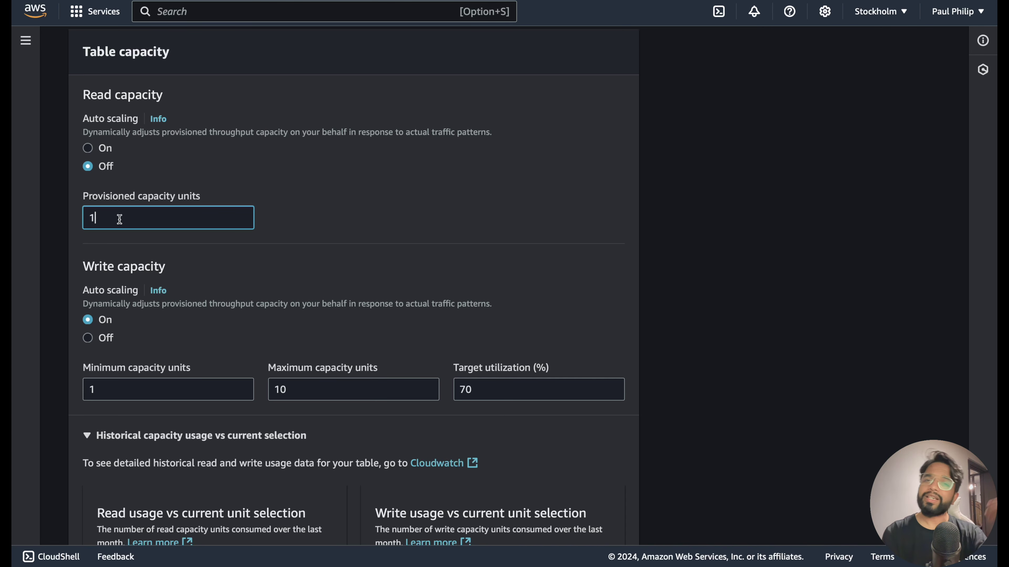
click(88, 148)
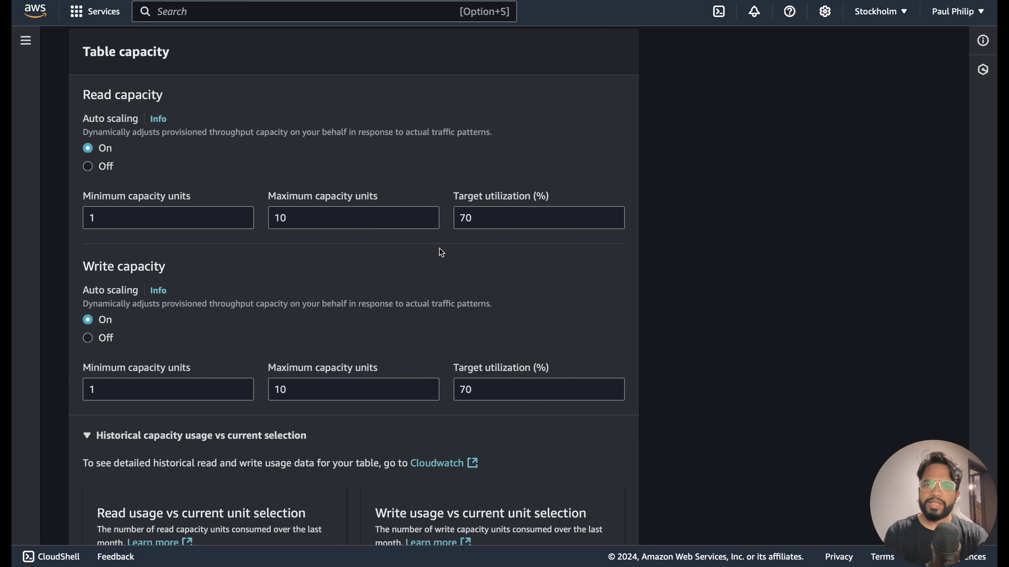
Try the On-demand capacity mode instead of Provisioned and look over its maximum table throughput options
scroll(441, 253, up, 5)
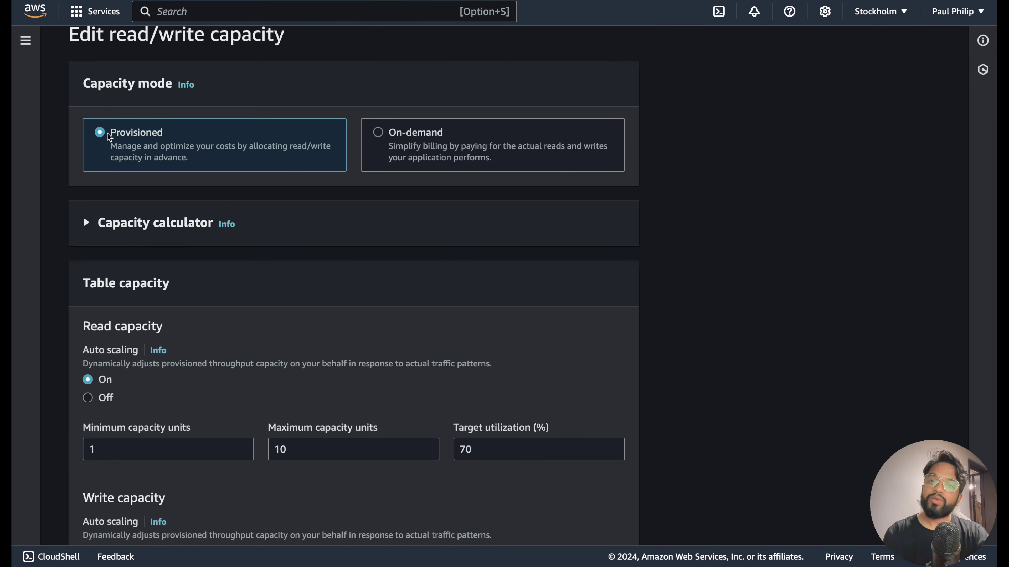
scroll(388, 280, down, 3)
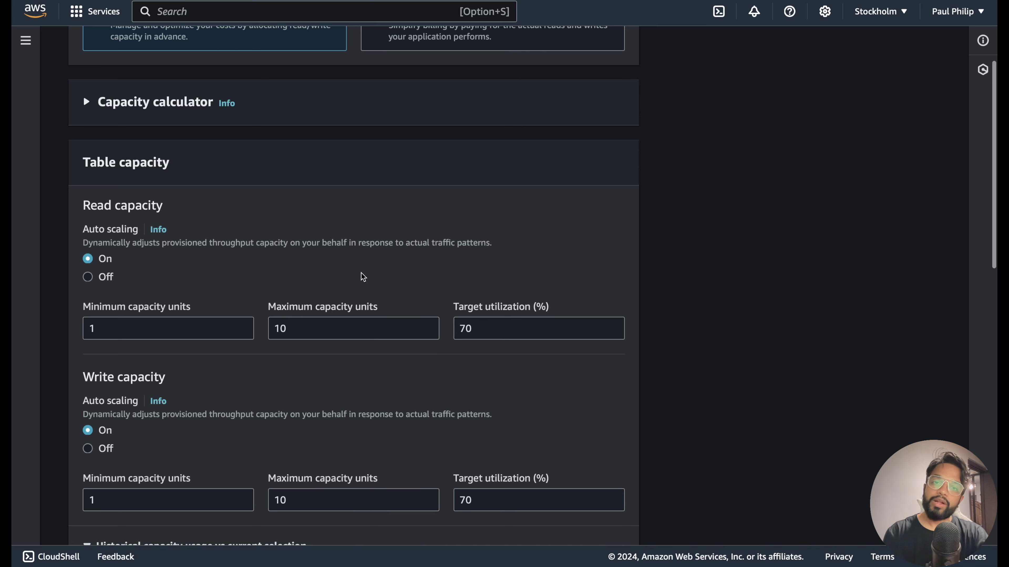
scroll(364, 277, up, 1)
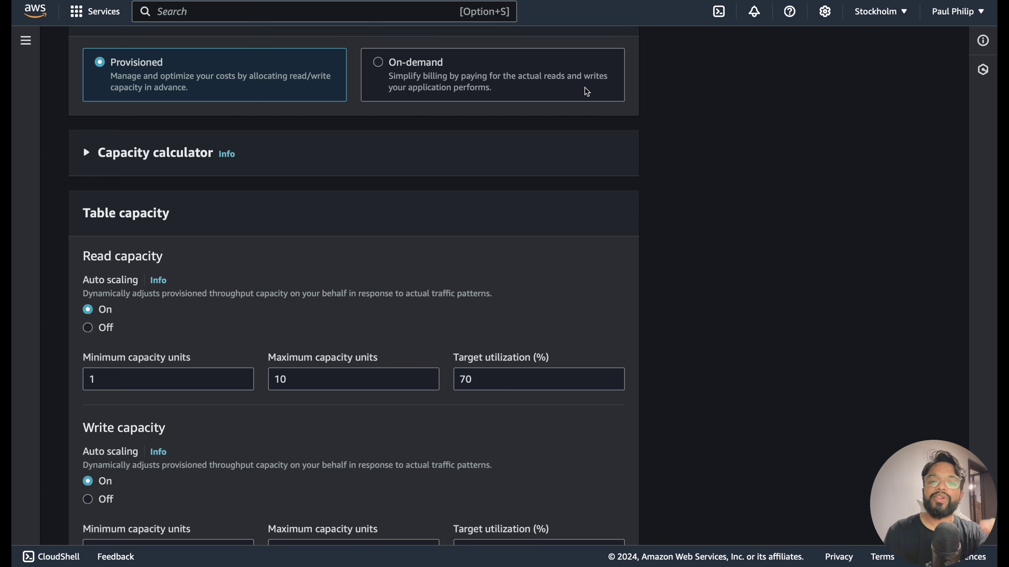
click(388, 68)
click(178, 82)
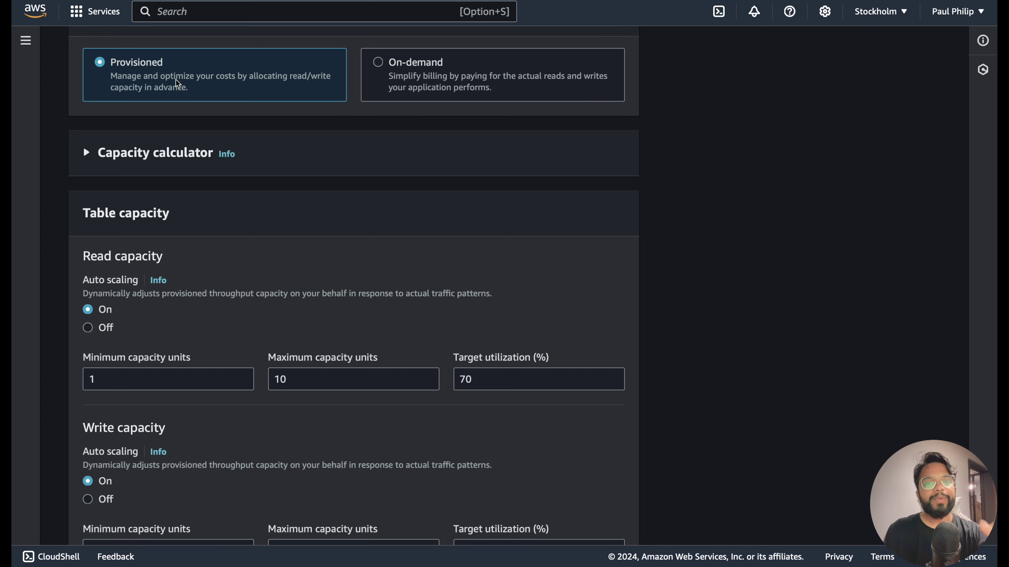
click(416, 67)
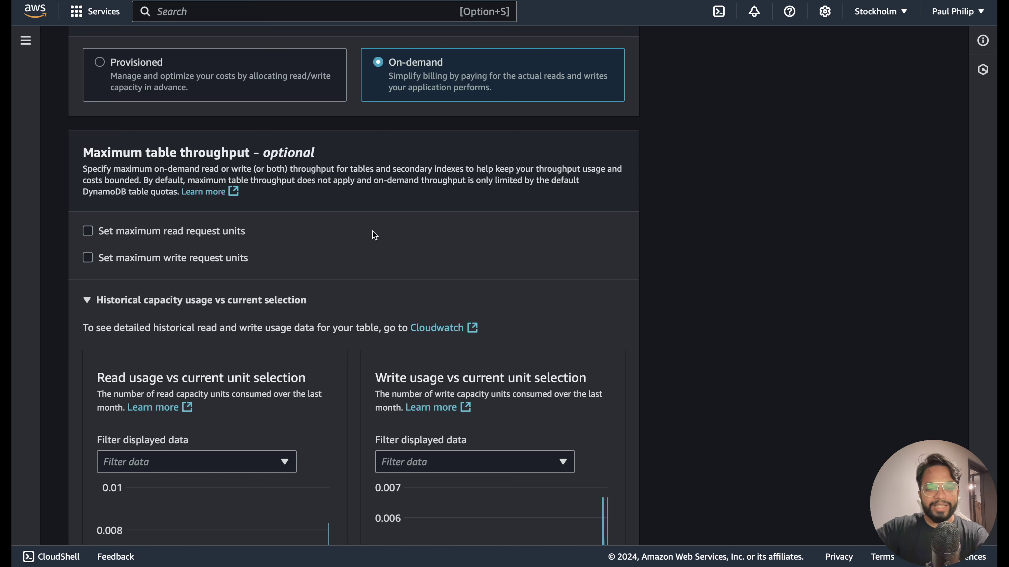
scroll(374, 235, down, 1)
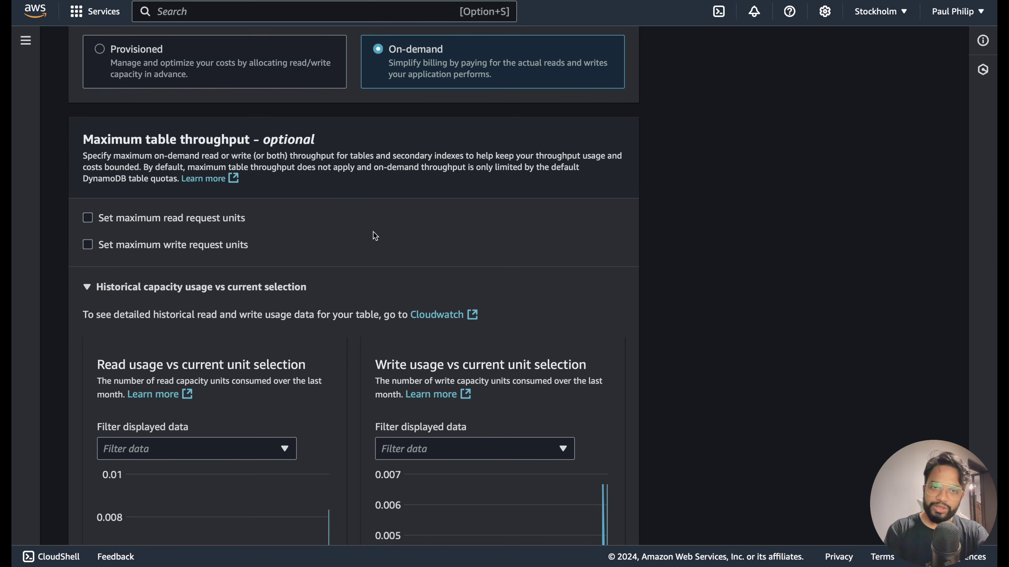
scroll(375, 236, down, 4)
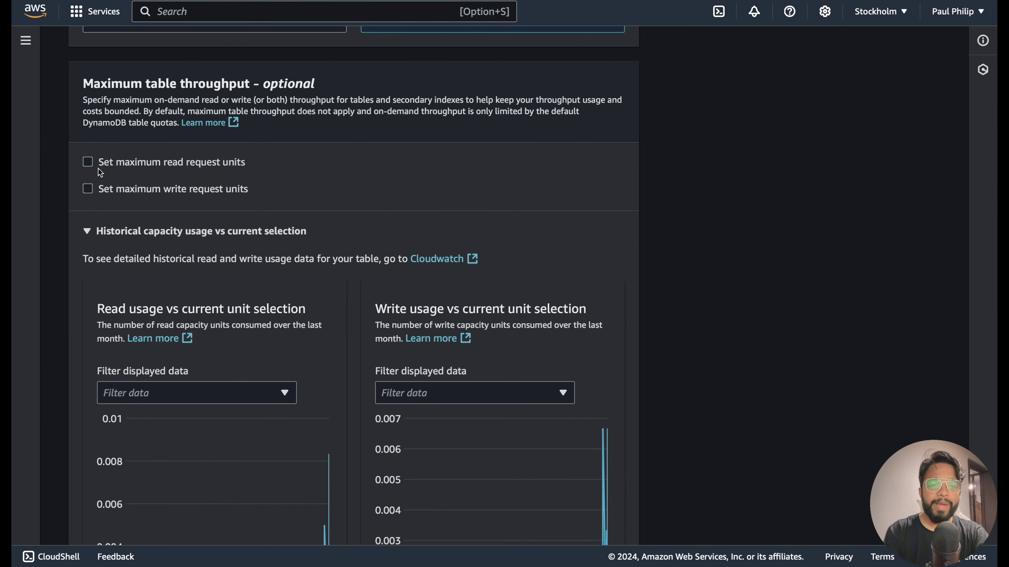
Try the option for setting maximum read request units and leave the capacity editor without saving
click(91, 164)
click(205, 181)
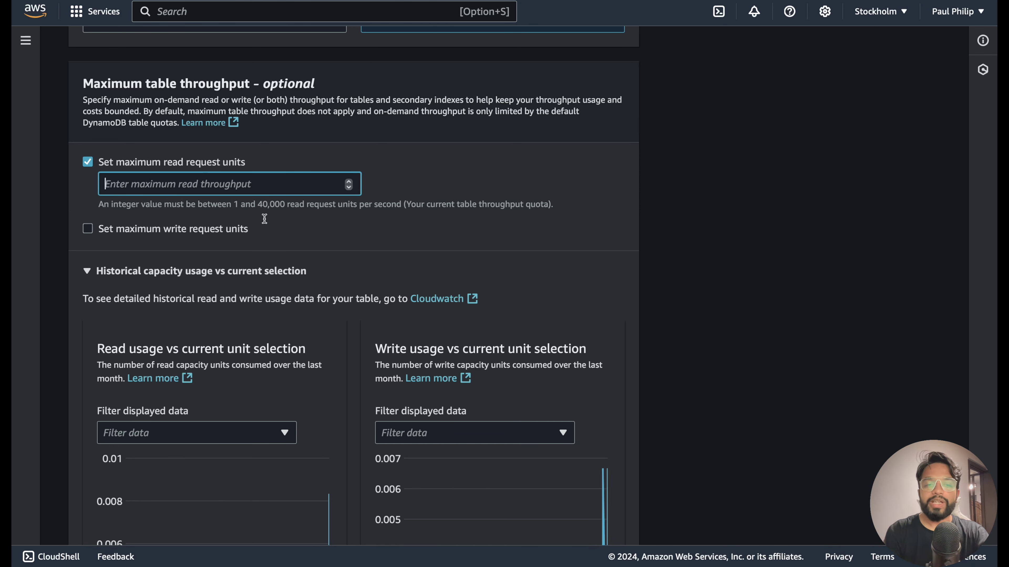
click(236, 206)
drag(258, 206, 279, 207)
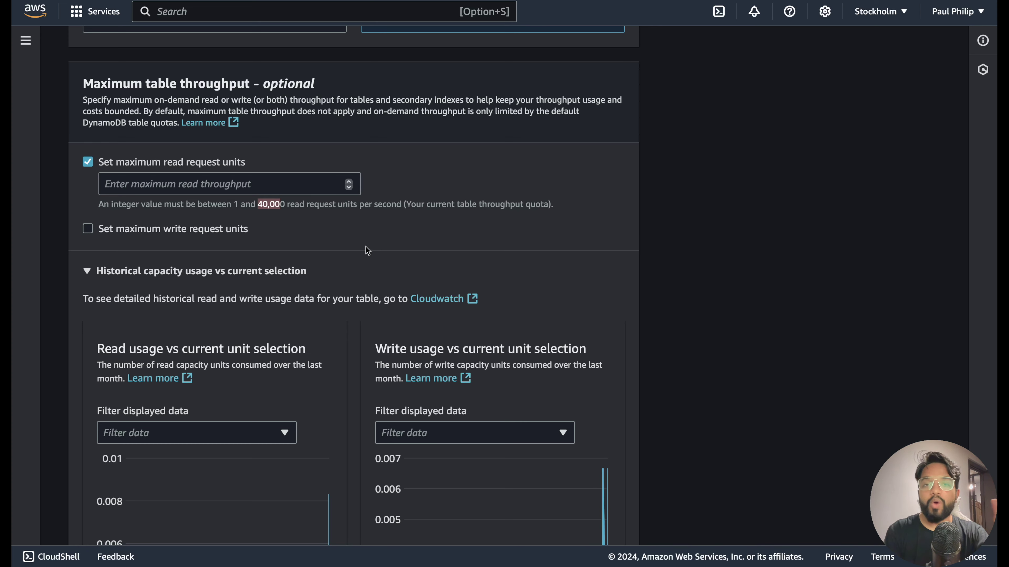
click(370, 274)
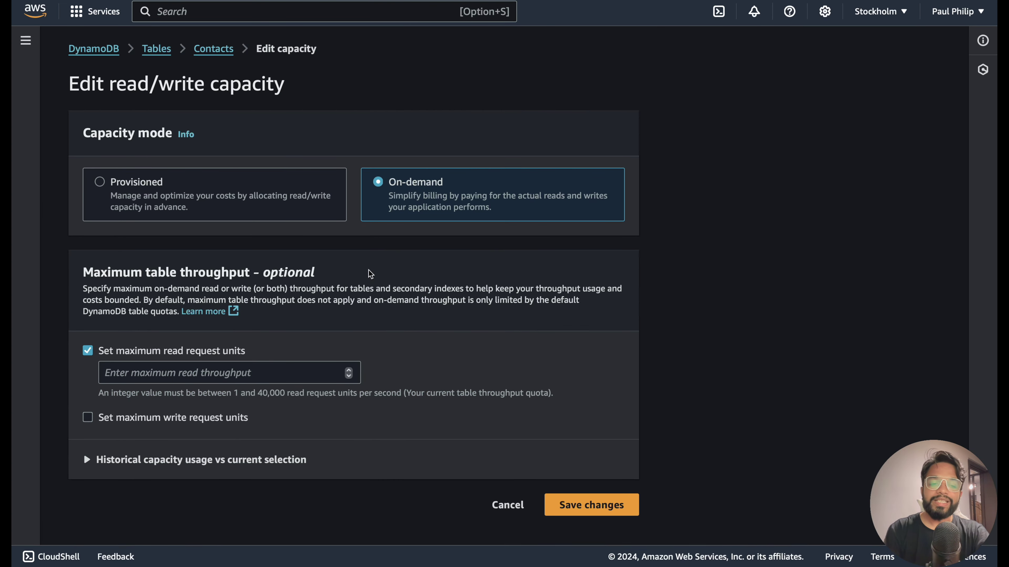
click(516, 506)
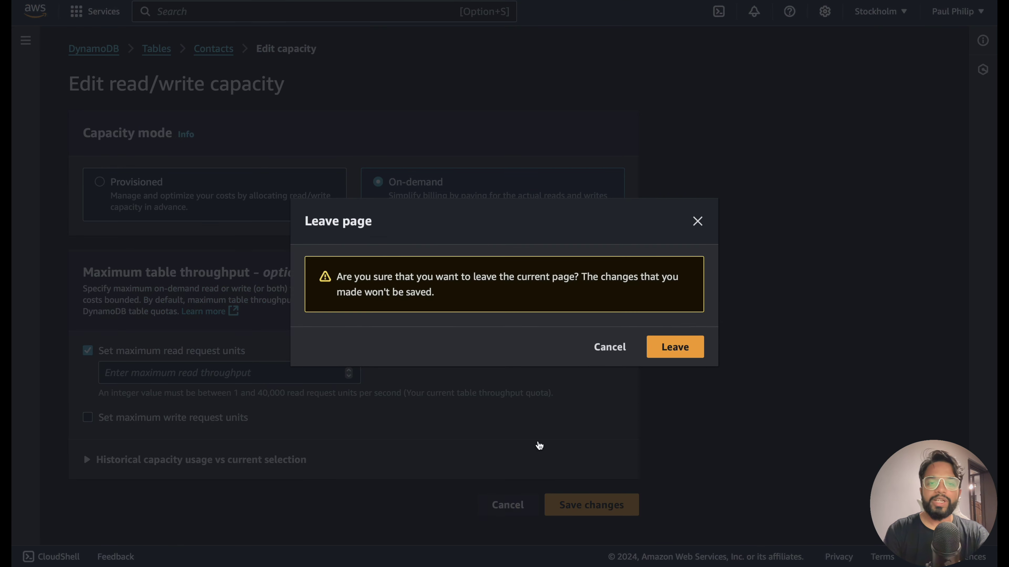
click(661, 342)
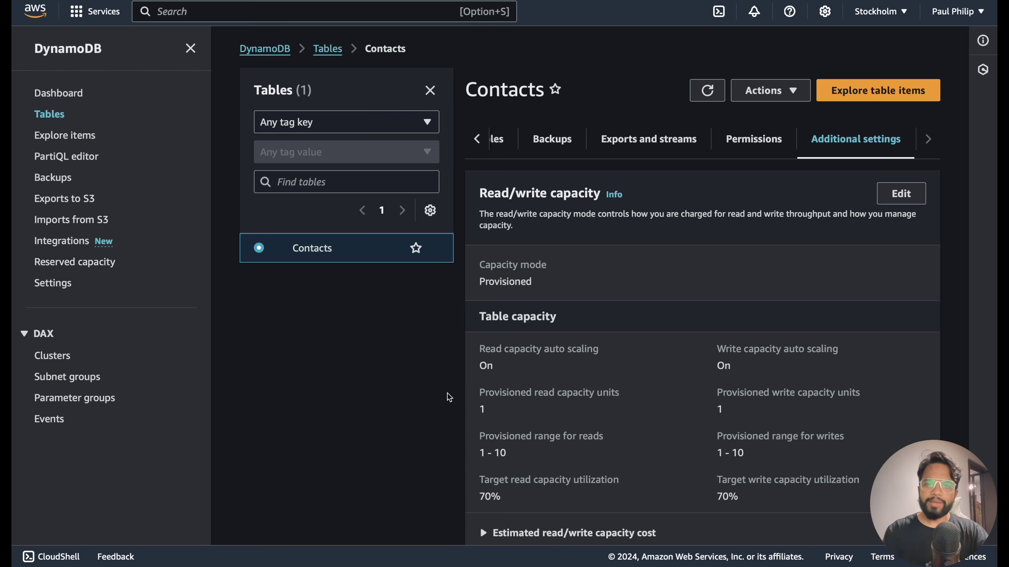
Examine the auto scaling activities in the Contacts table's additional settings, including their target, capacity unit, description and status
scroll(705, 370, down, 4)
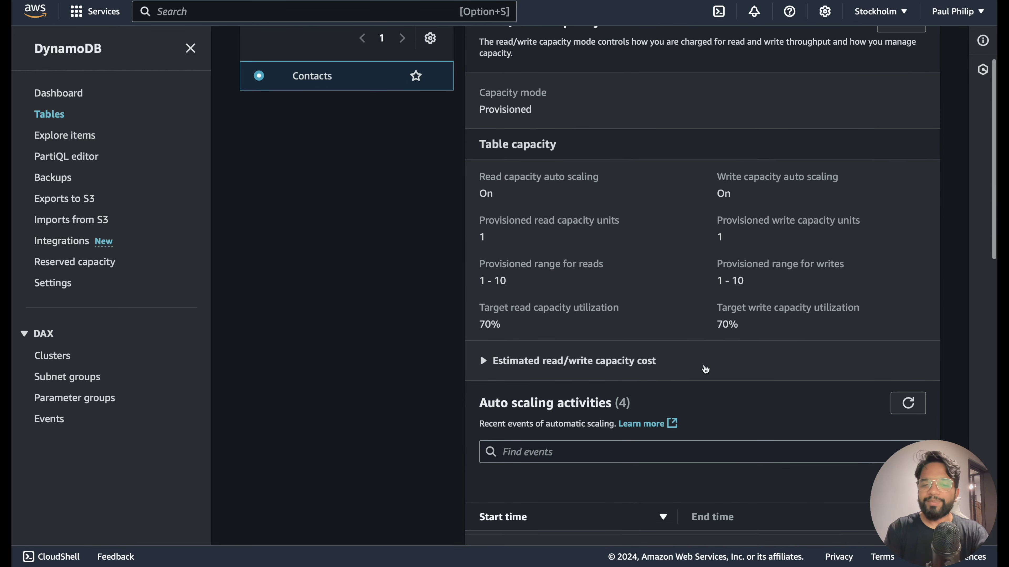
scroll(705, 370, down, 11)
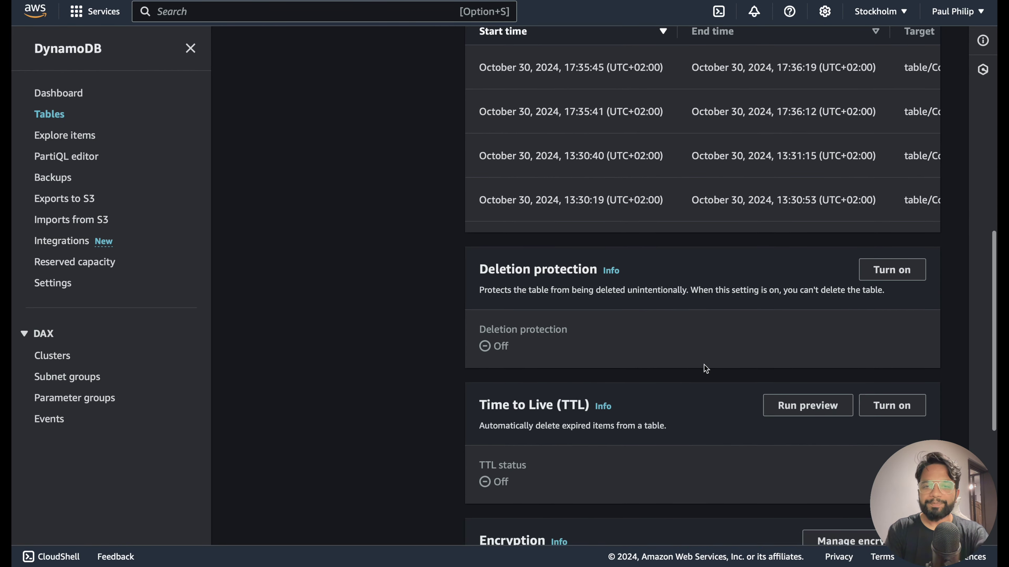
scroll(706, 369, up, 3)
drag(480, 49, 606, 50)
scroll(732, 219, right, 10)
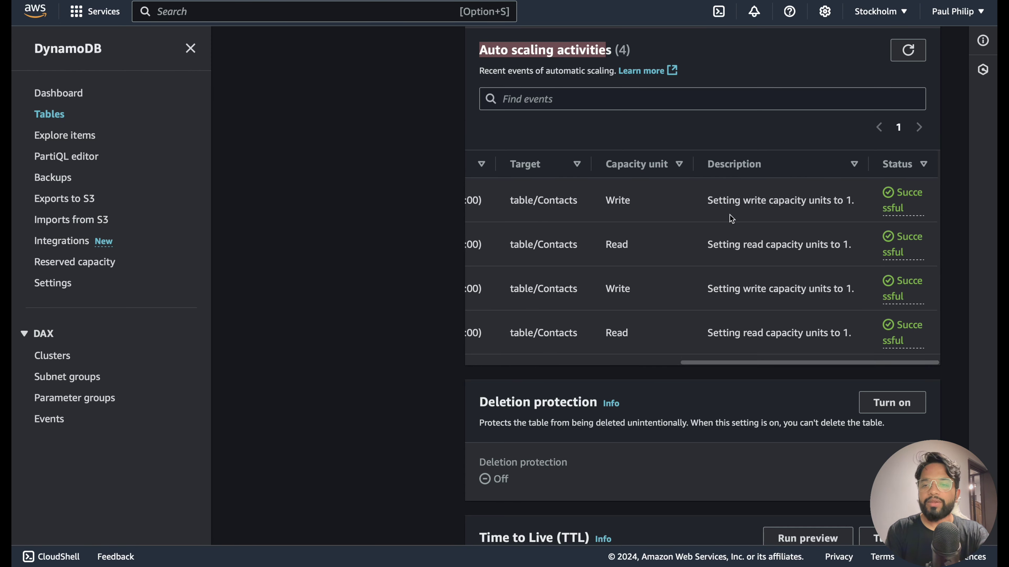
scroll(682, 239, left, 3)
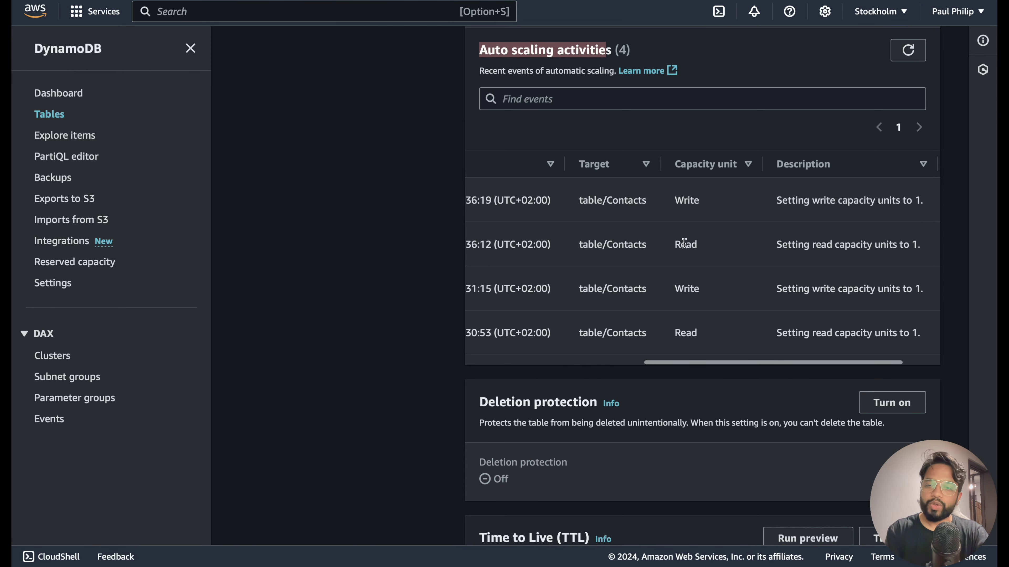
scroll(687, 230, left, 5)
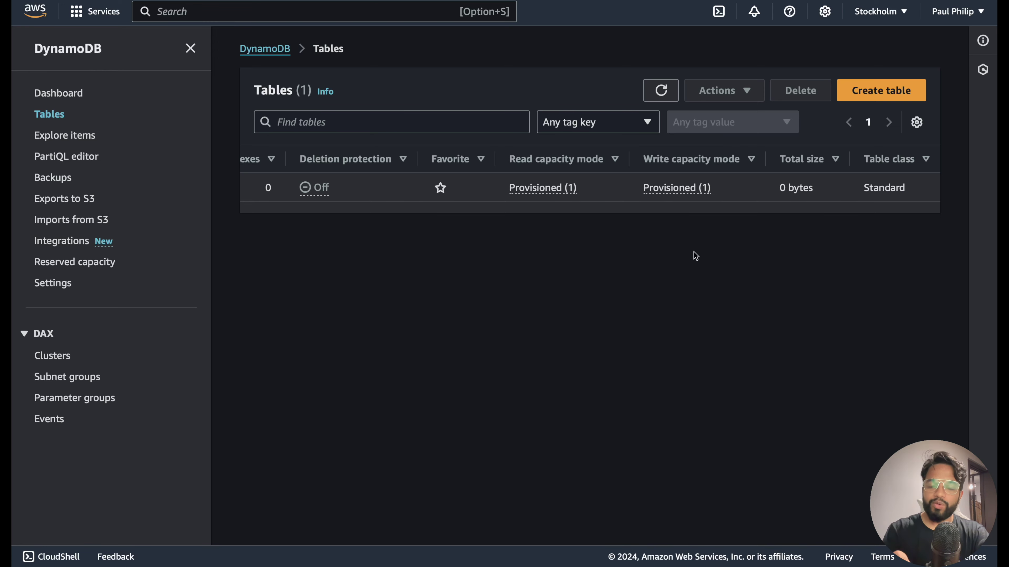
Check the Contacts table's read capacity setting details in the table list and examine the table capacity metrics in its overview
click(545, 192)
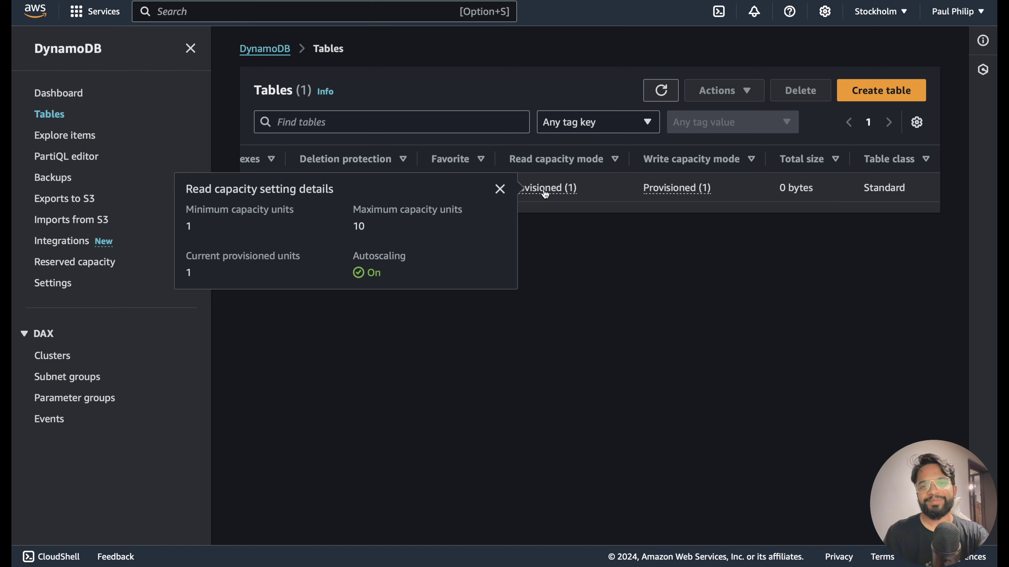
click(592, 376)
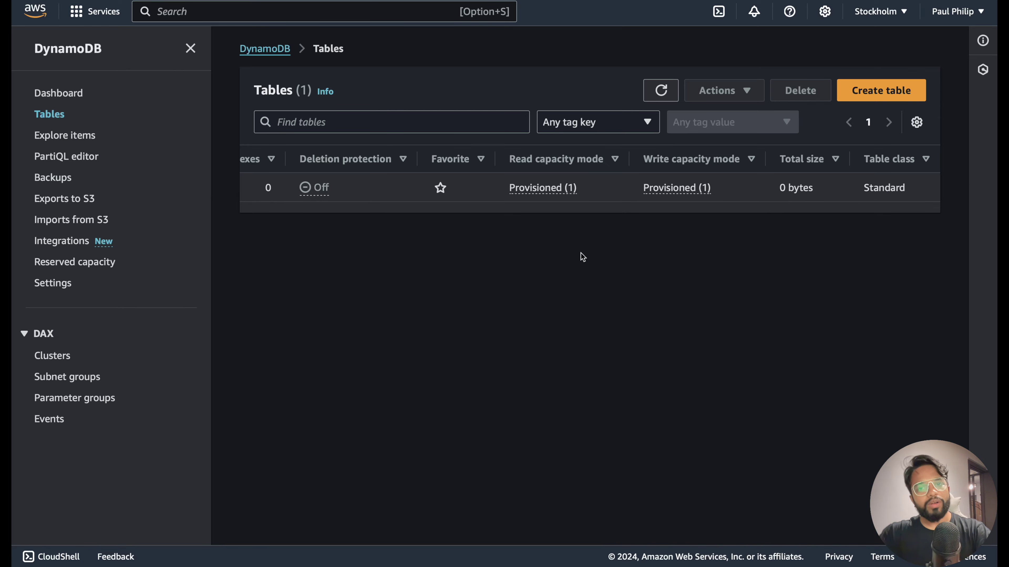
scroll(357, 189, left, 5)
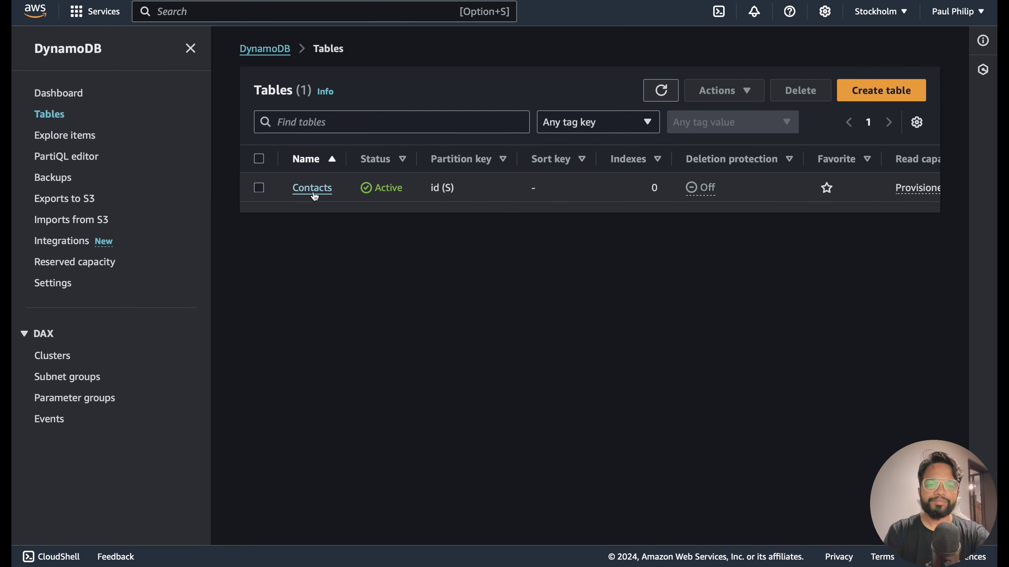
click(313, 193)
scroll(680, 359, down, 10)
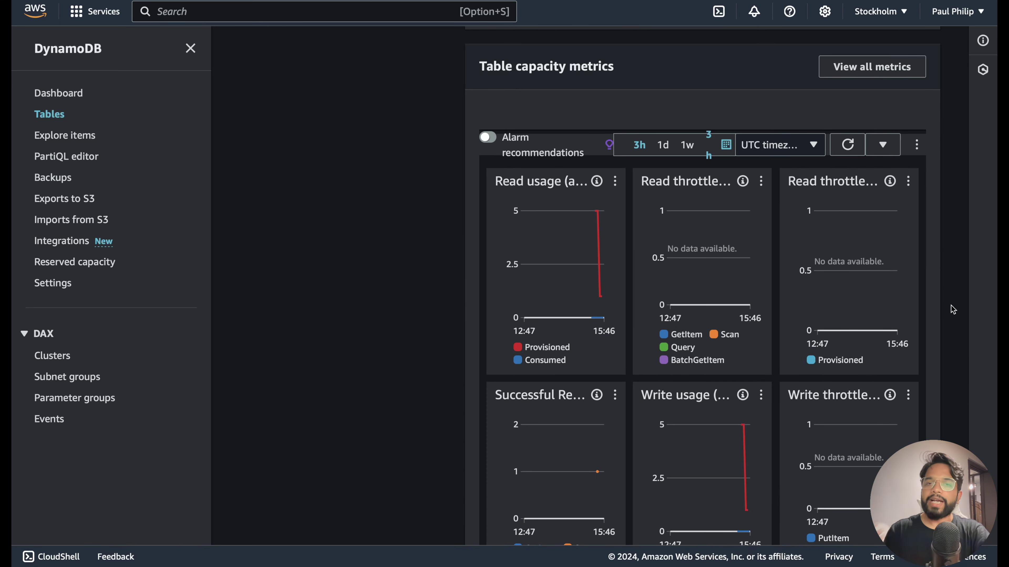
scroll(952, 310, down, 4)
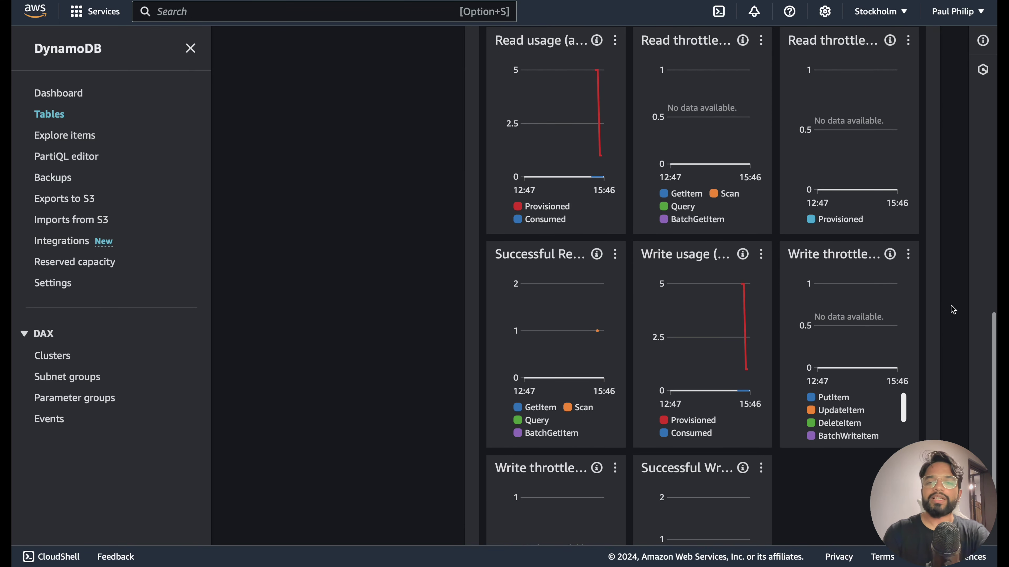
scroll(952, 310, down, 4)
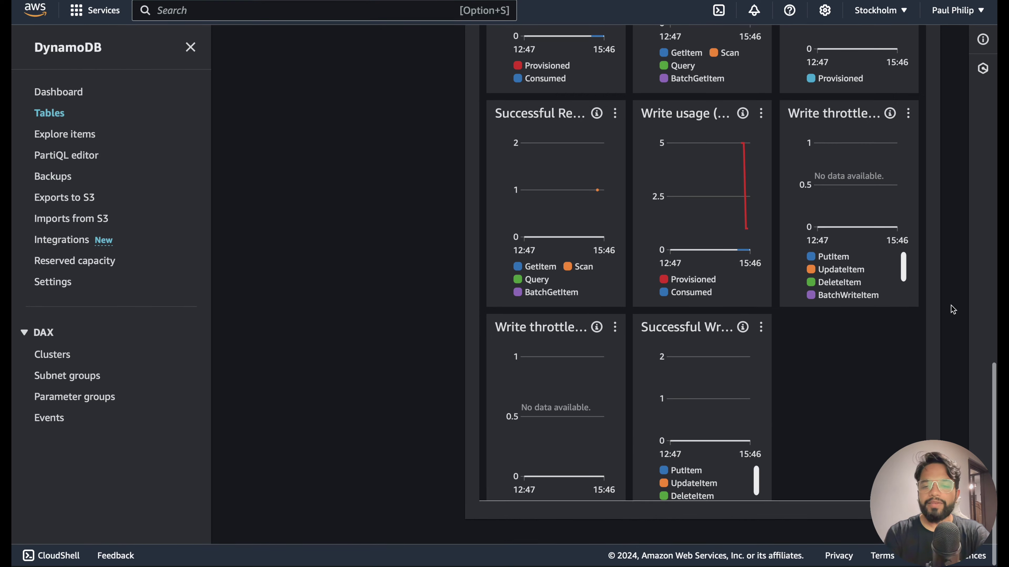
scroll(954, 310, up, 5)
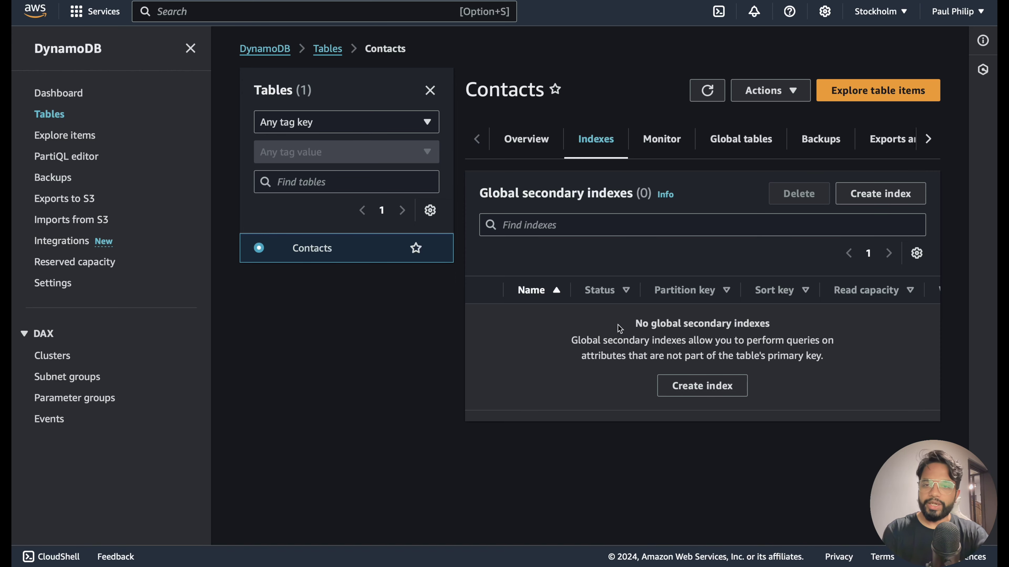
Review the Contacts table's point-in-time recovery status and show the options for creating a backup
click(821, 139)
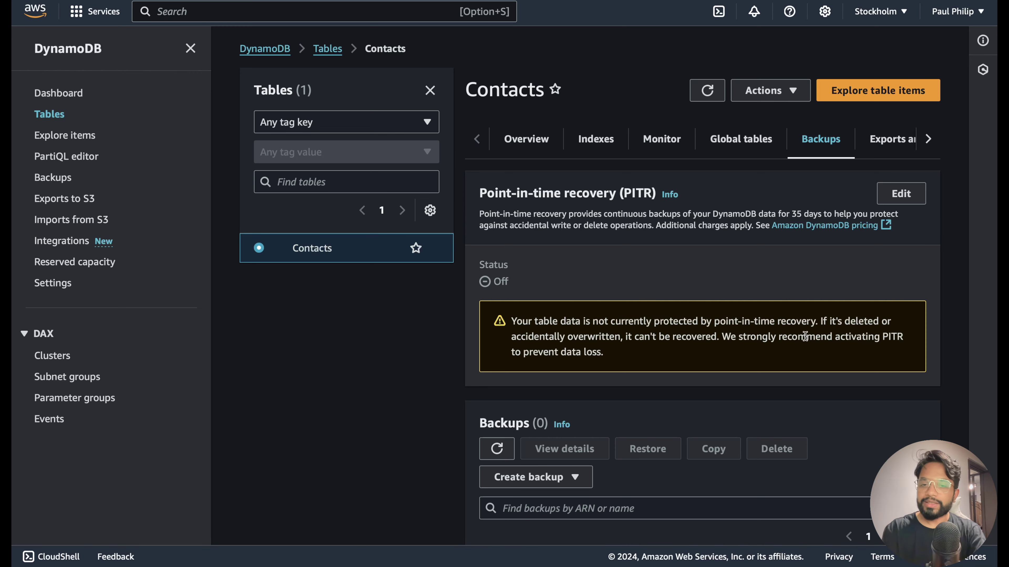
scroll(635, 271, down, 2)
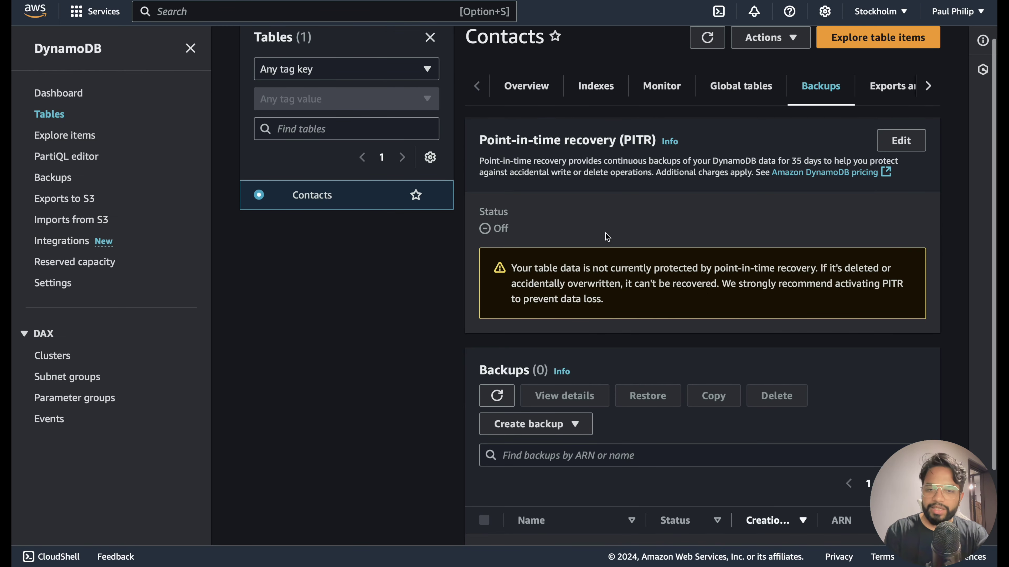
scroll(606, 232, down, 3)
click(538, 306)
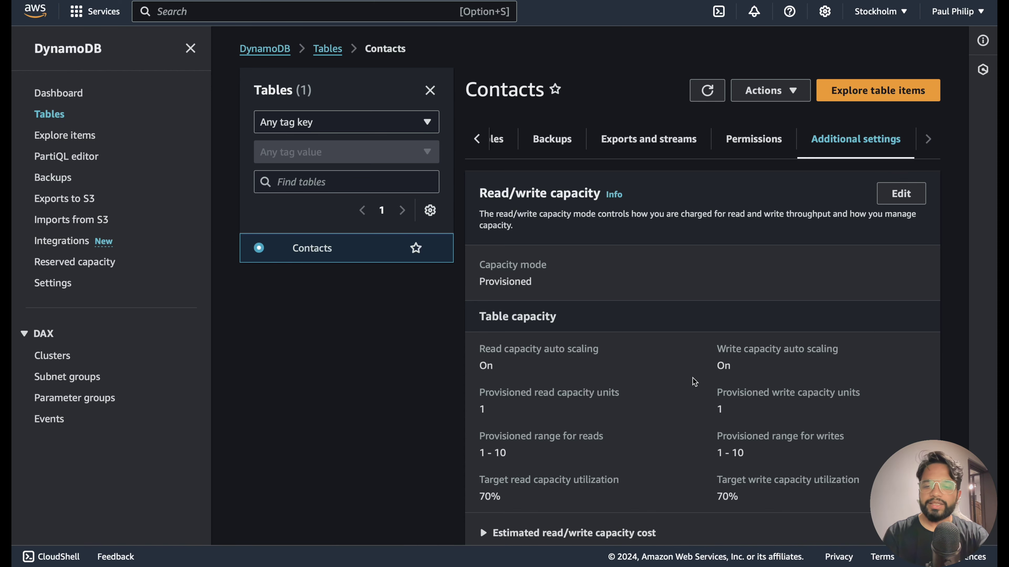
Look up the estimated read/write capacity cost in the Contacts table's additional settings and collapse that section again
scroll(693, 383, down, 5)
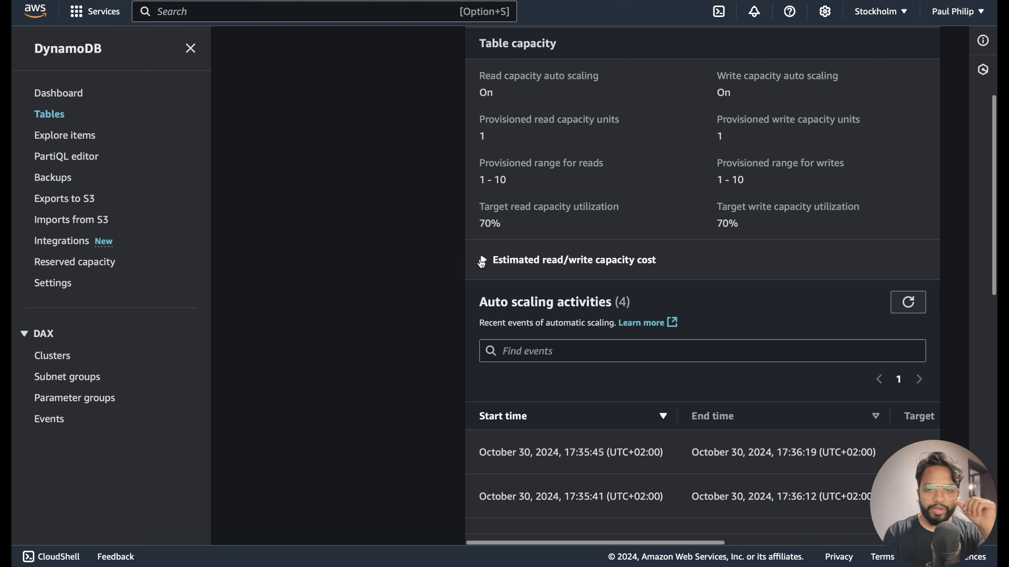
click(482, 260)
drag(731, 349, 820, 352)
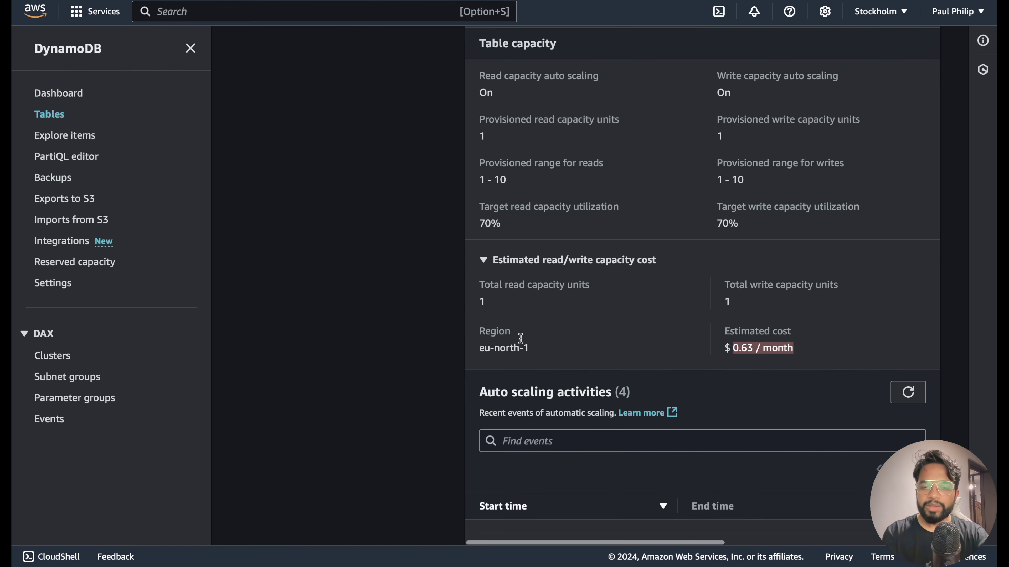
click(482, 261)
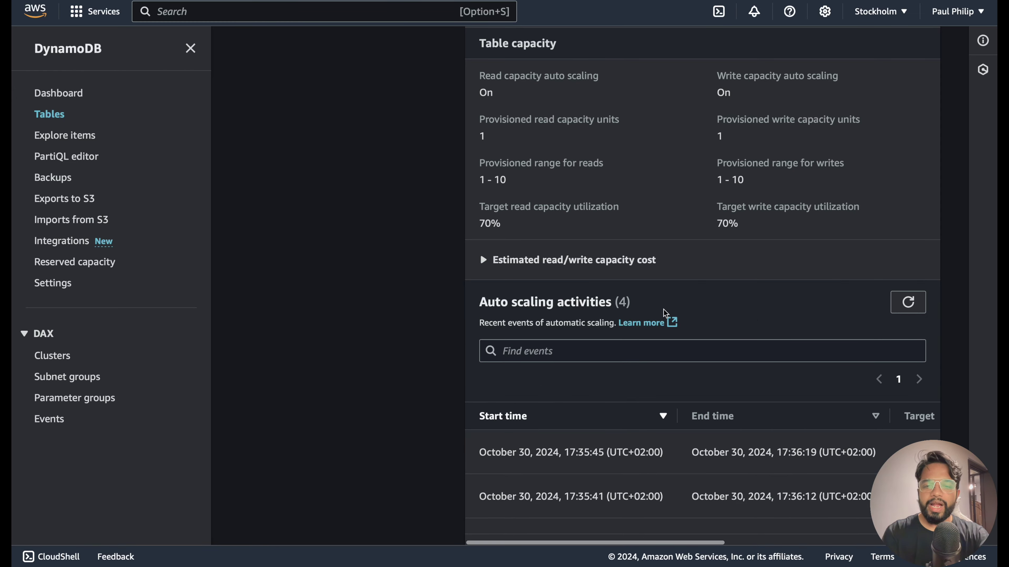
Review the auto scaling activities and the deletion protection, Time to Live, encryption and tags settings of the Contacts table
scroll(664, 314, down, 5)
scroll(667, 309, right, 3)
scroll(663, 309, left, 3)
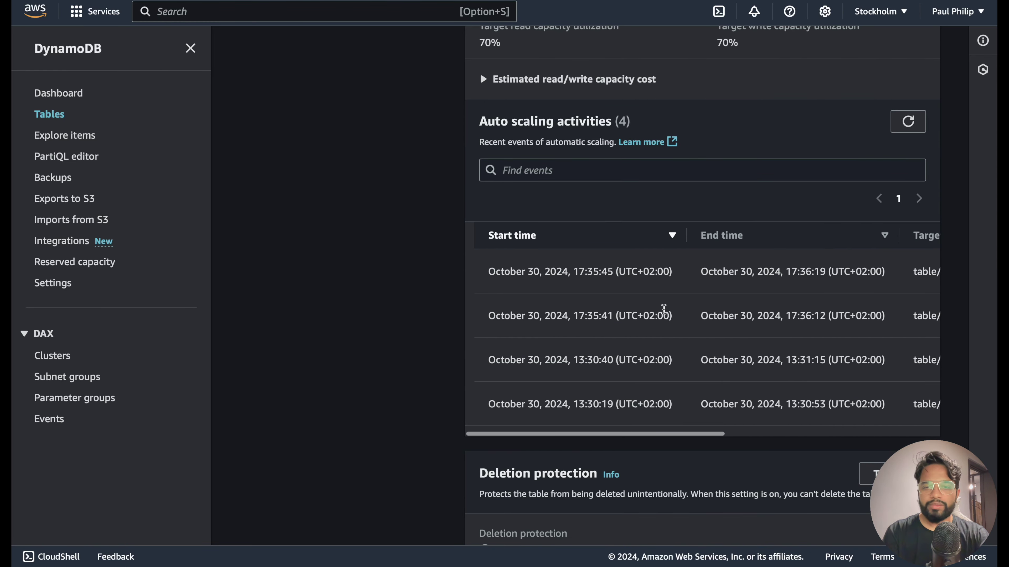
scroll(663, 310, down, 10)
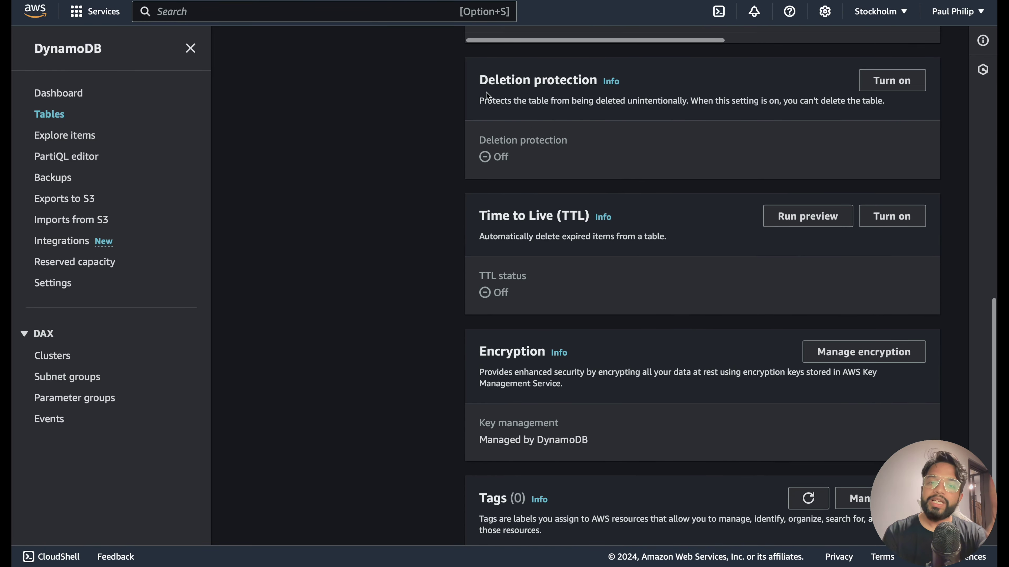